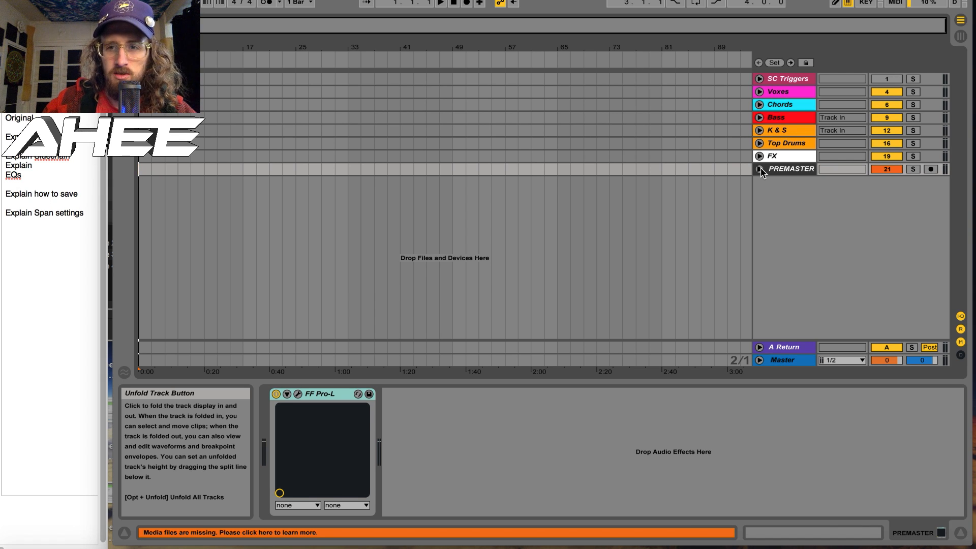
# Display the Master track's device chain and select its FF Pro-L limiter
pyautogui.click(784, 362)
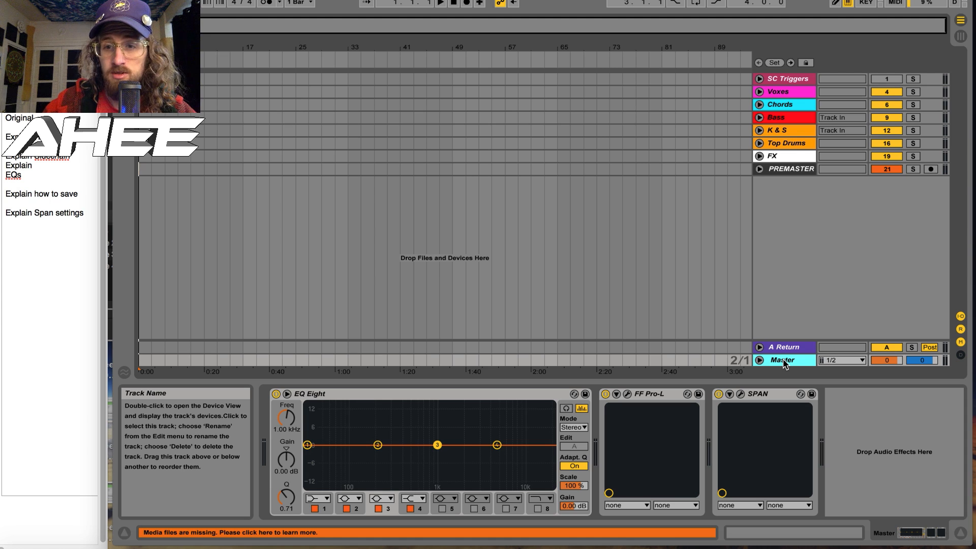
pyautogui.click(645, 395)
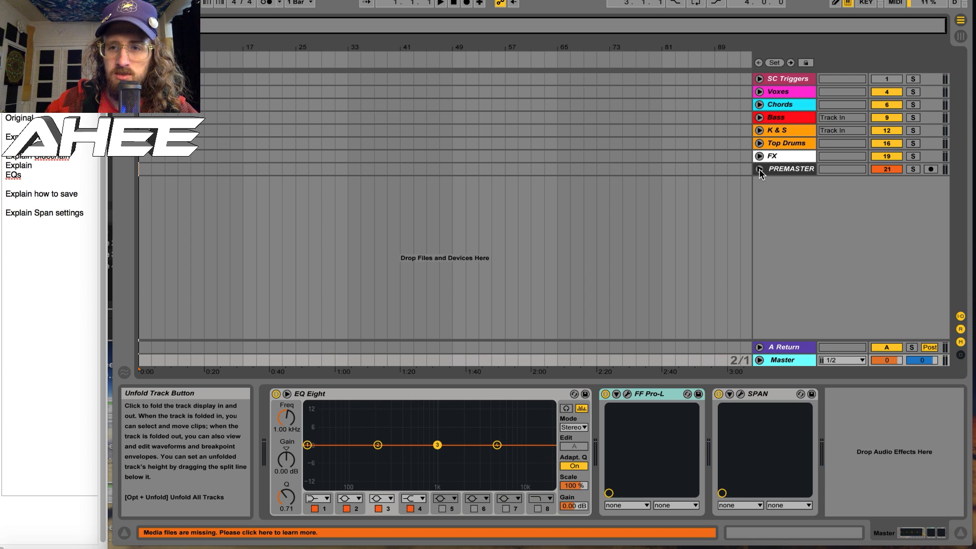
# Check the K & S group, set the Bass group's audio output to PREMASTER, and leave both groups folded
pyautogui.click(760, 130)
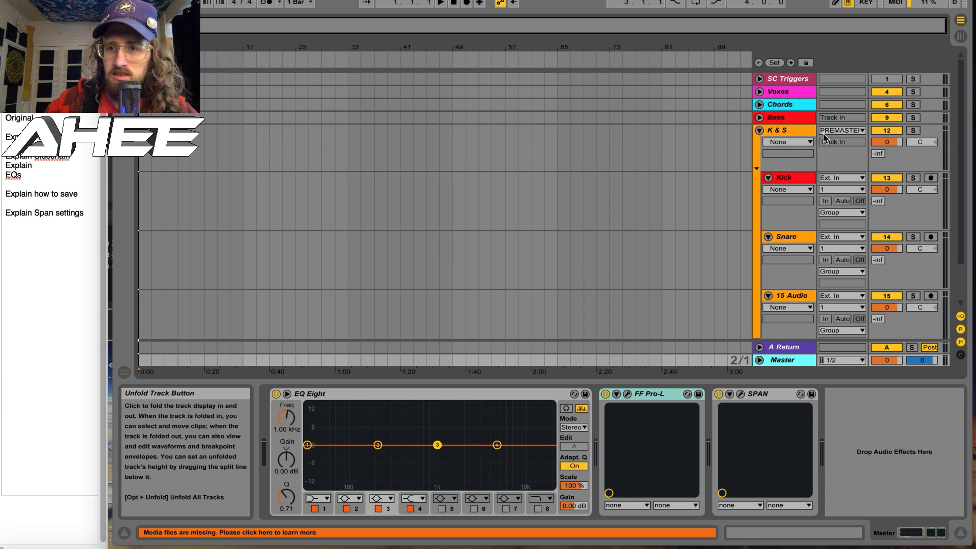
pyautogui.click(759, 130)
pyautogui.click(759, 117)
pyautogui.click(760, 117)
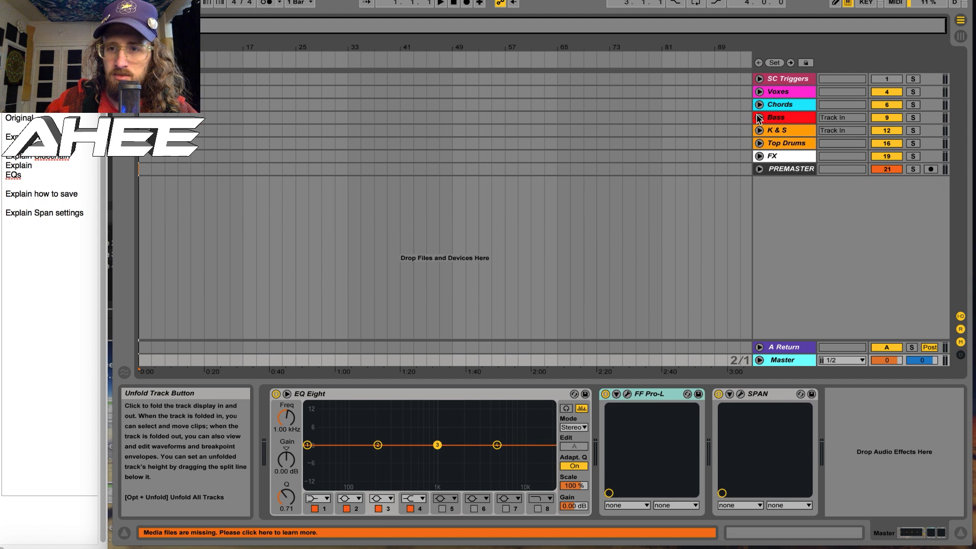
pyautogui.click(759, 118)
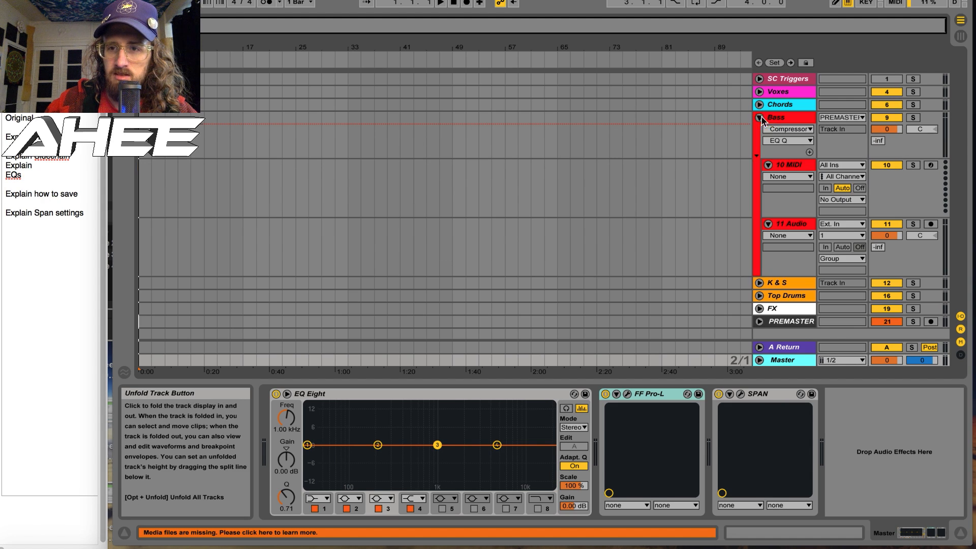
pyautogui.click(849, 118)
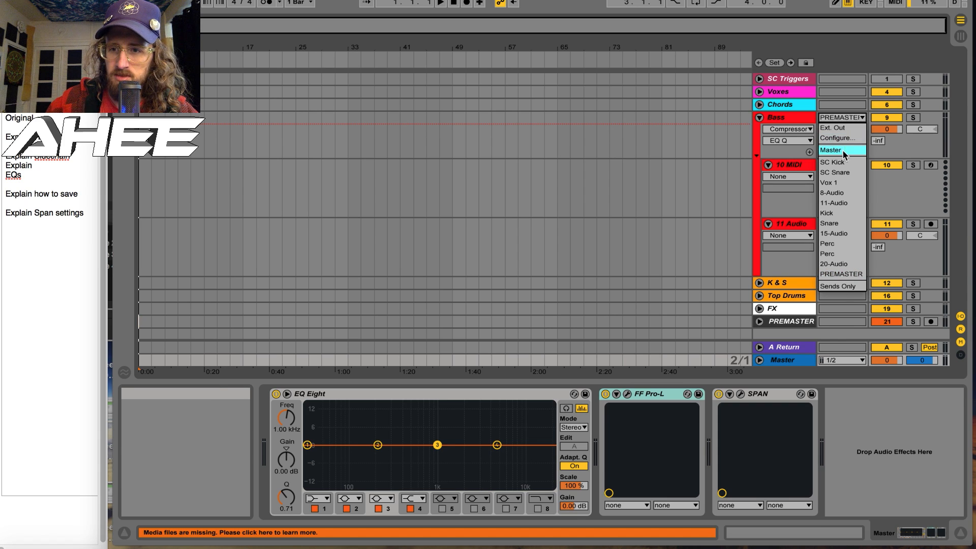
pyautogui.click(836, 275)
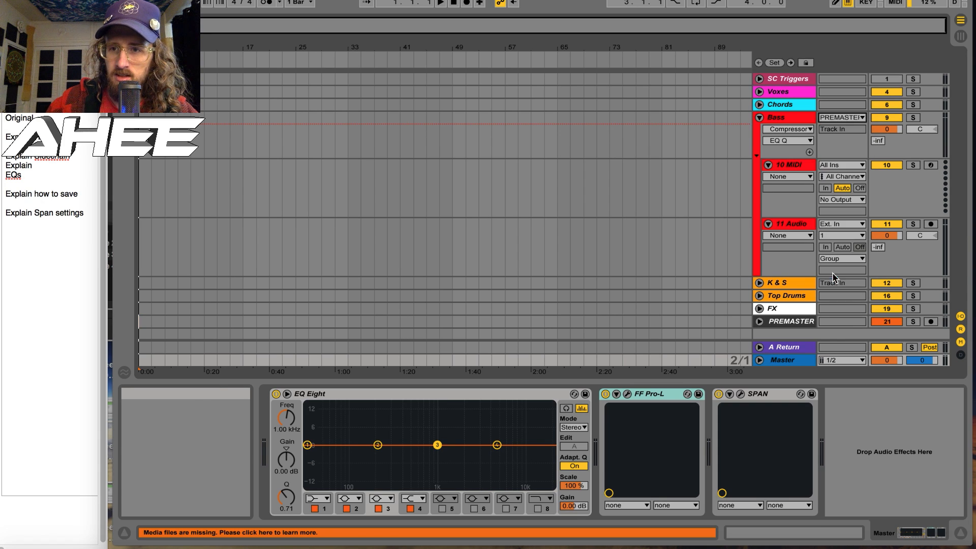
pyautogui.click(759, 118)
# Review the device chains of the PREMASTER, Bass, Top Drums, FX, Voxes, Chords, K & S and Master tracks
pyautogui.click(781, 169)
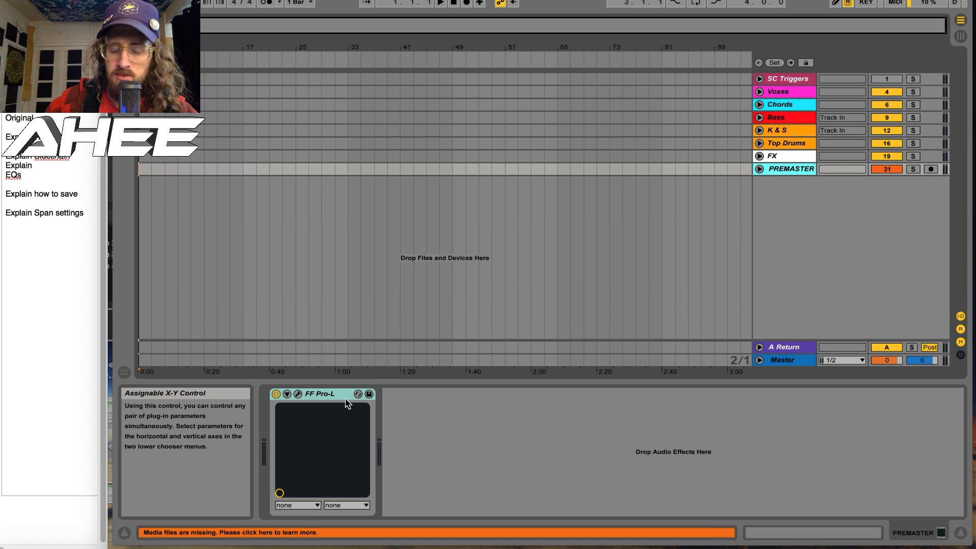
pyautogui.click(783, 118)
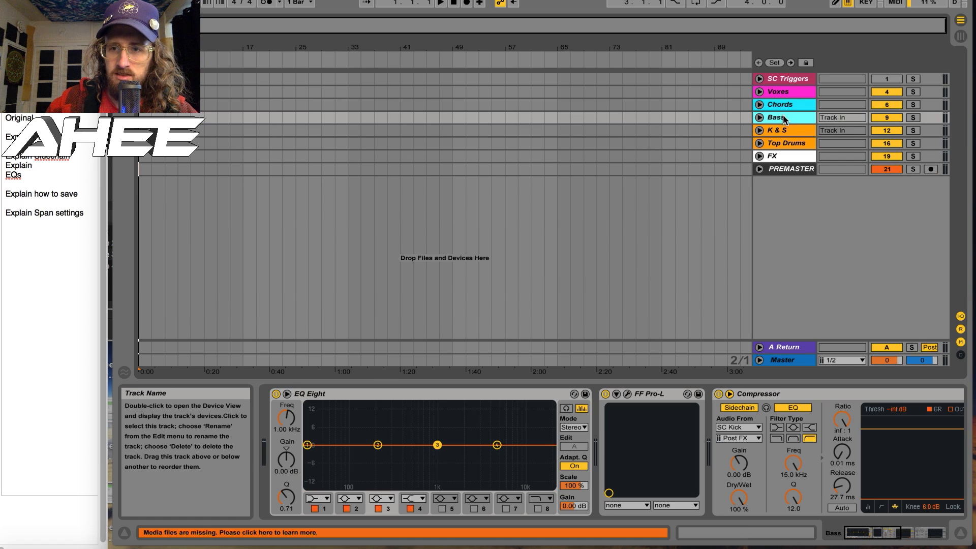
pyautogui.click(780, 143)
pyautogui.click(779, 155)
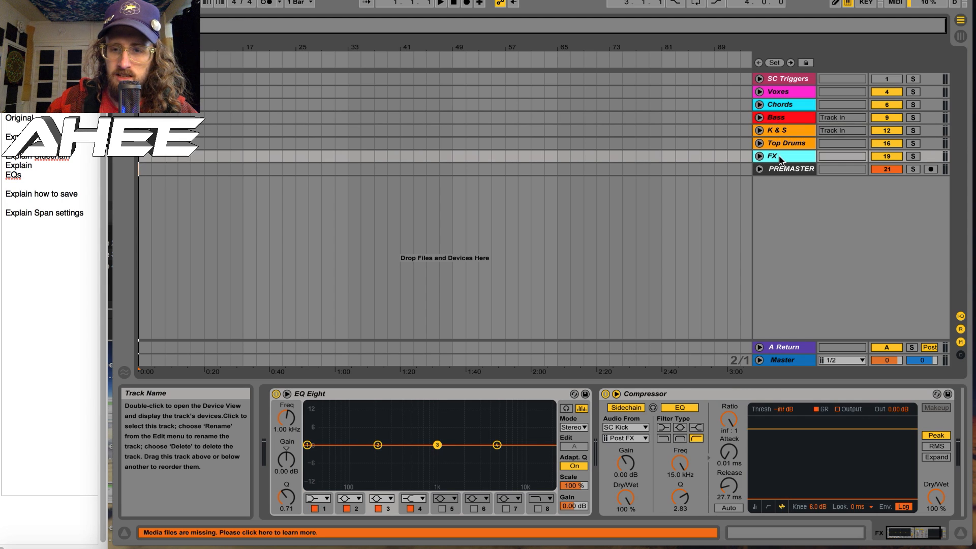
pyautogui.click(783, 94)
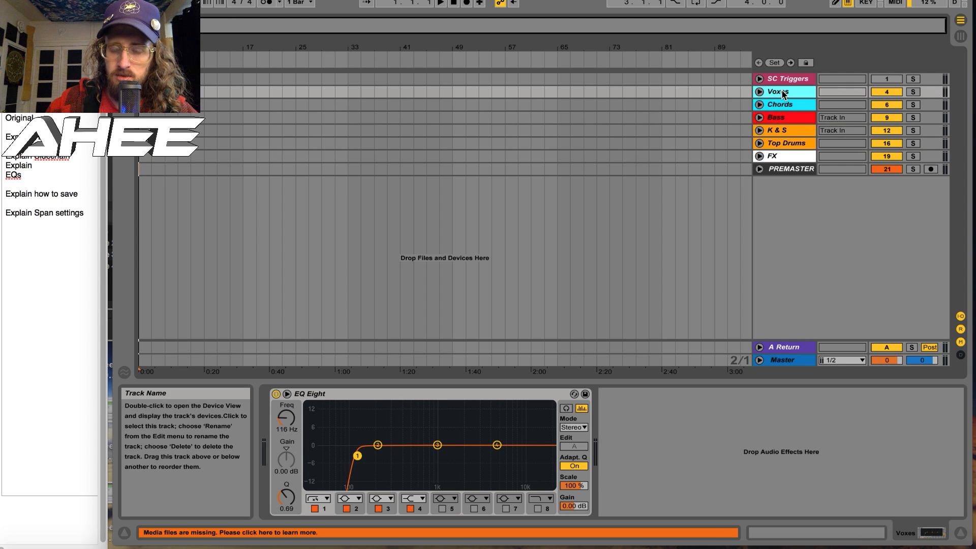
pyautogui.click(777, 157)
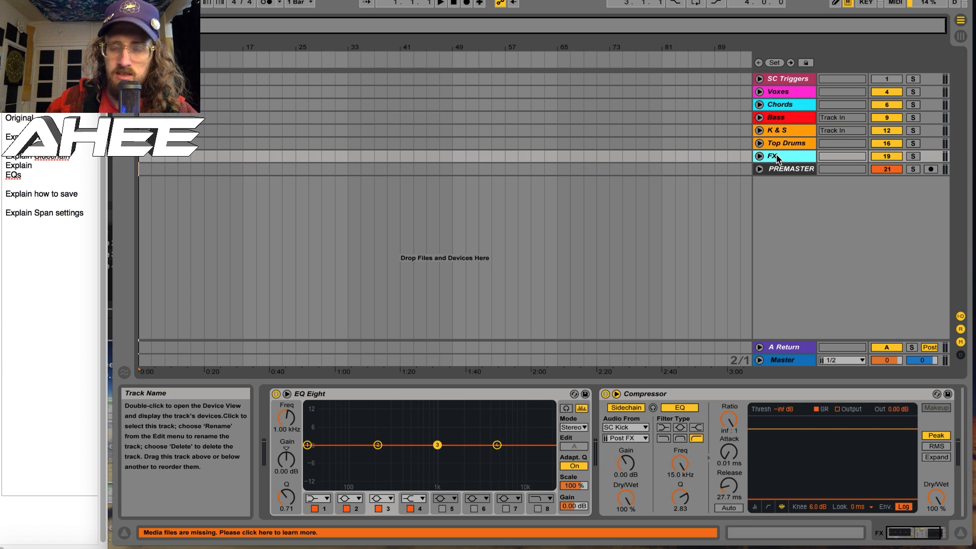
pyautogui.click(779, 106)
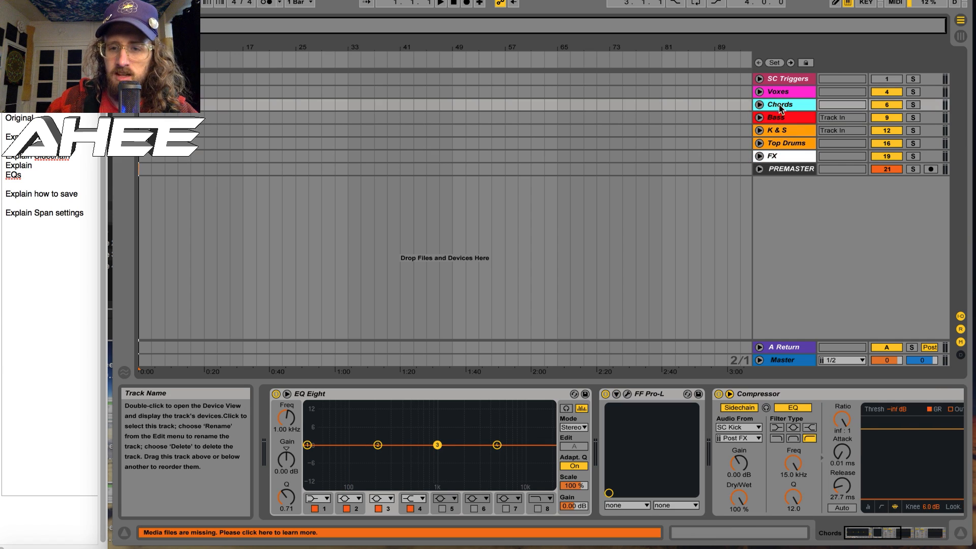
pyautogui.click(782, 118)
pyautogui.click(782, 130)
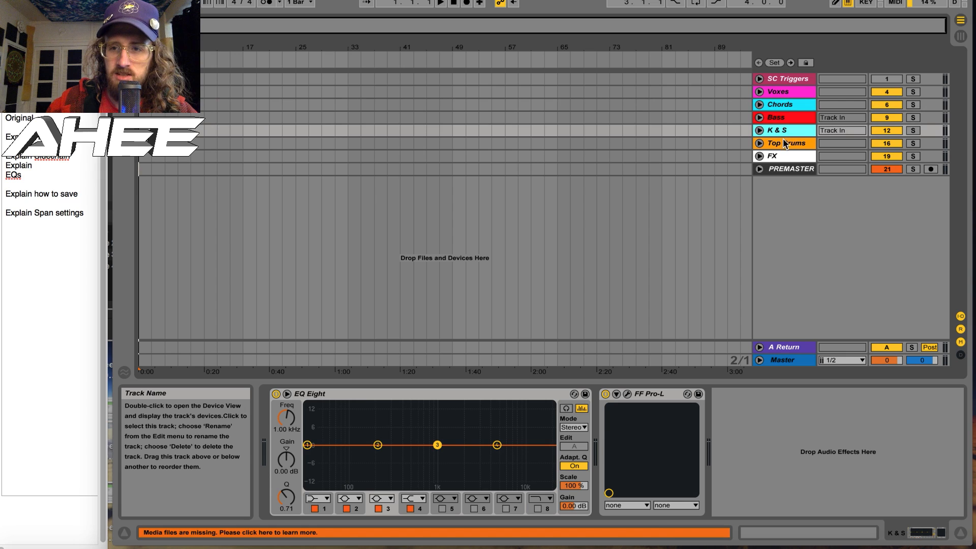
pyautogui.click(783, 143)
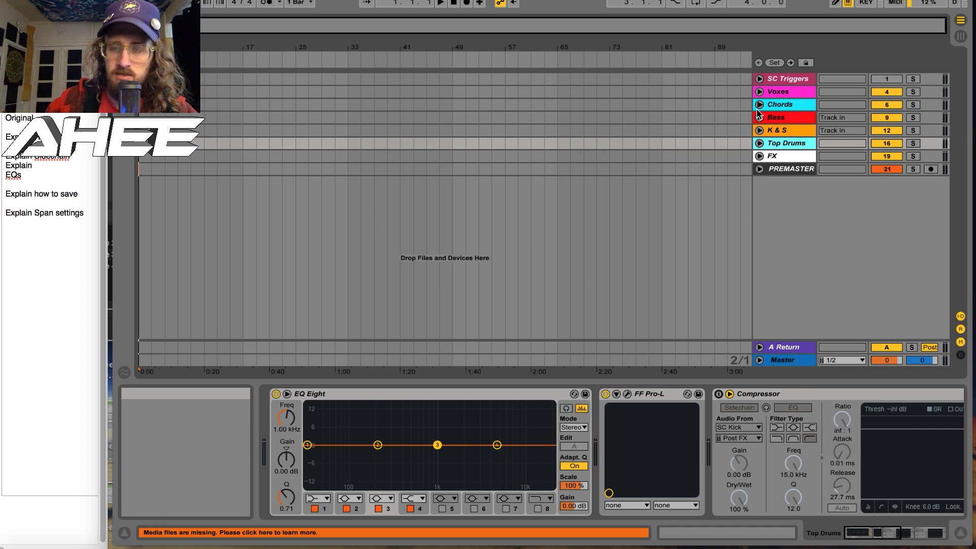
pyautogui.click(790, 361)
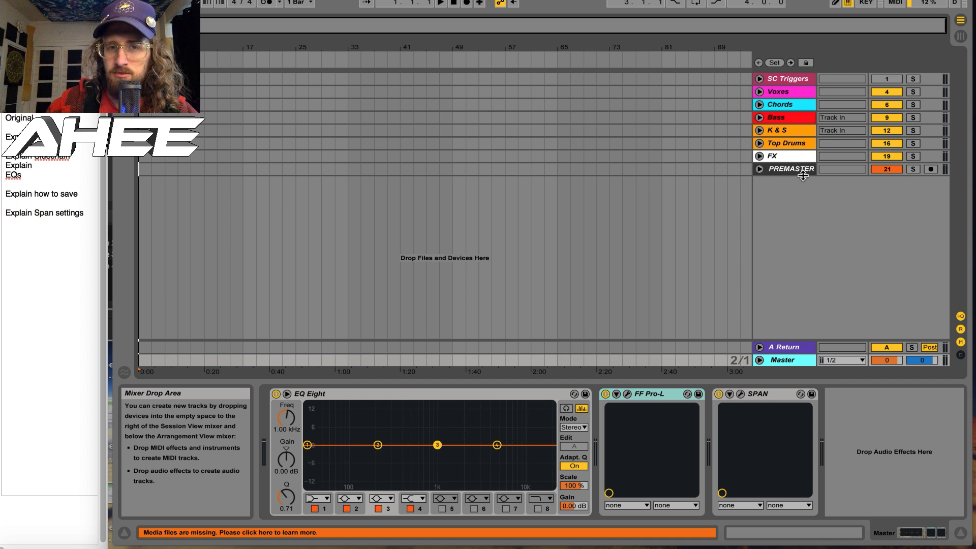
# Toggle the band 1 low-cut filter on and off in the Top Drums group's EQ Eight
pyautogui.click(793, 143)
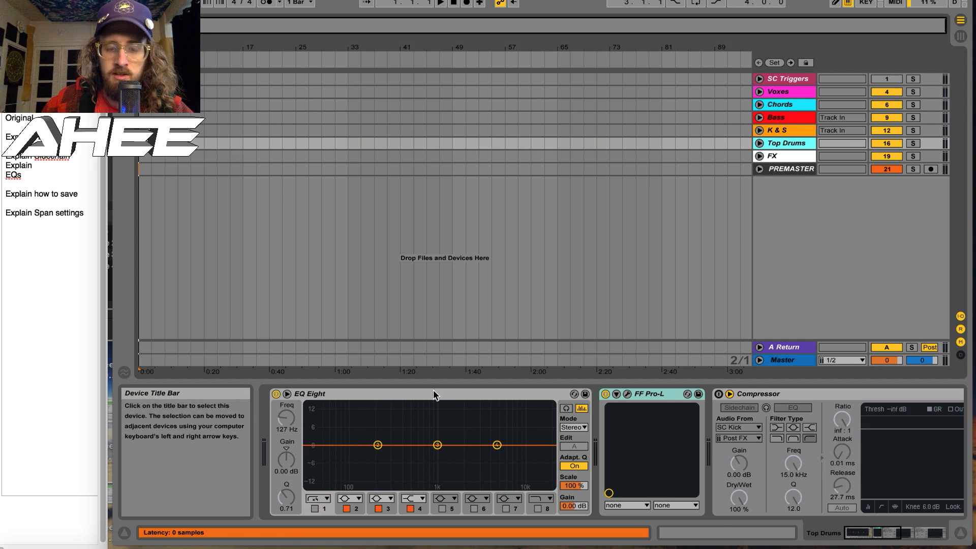
pyautogui.click(315, 509)
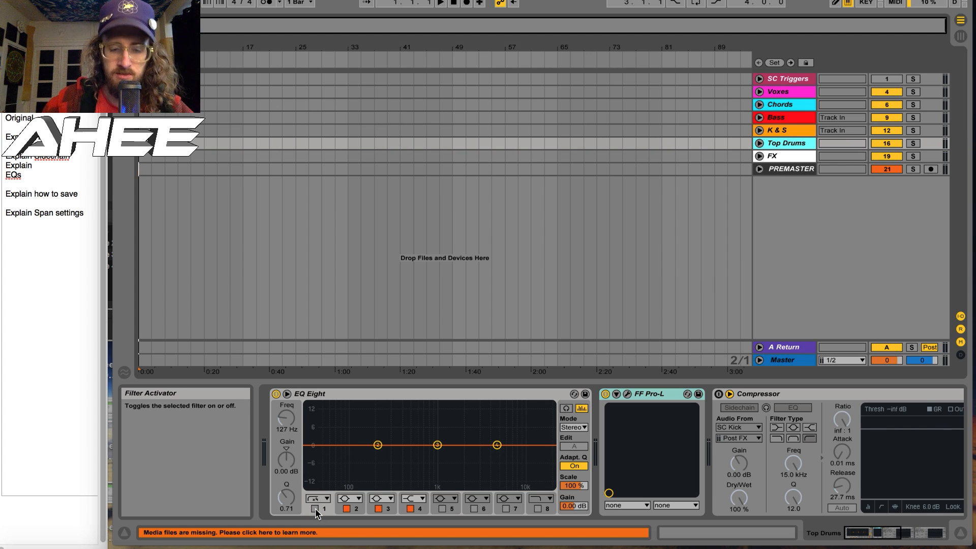
pyautogui.click(316, 508)
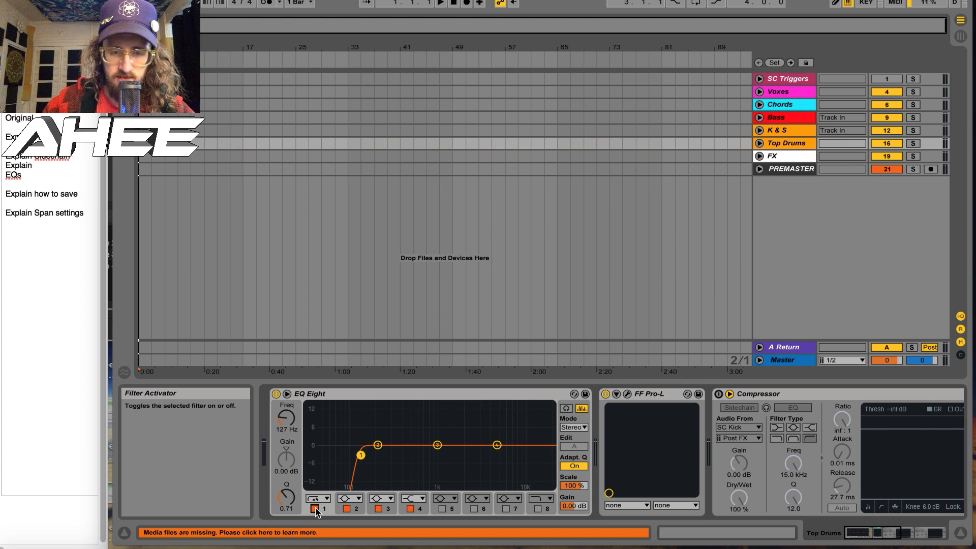
pyautogui.click(315, 509)
pyautogui.click(316, 508)
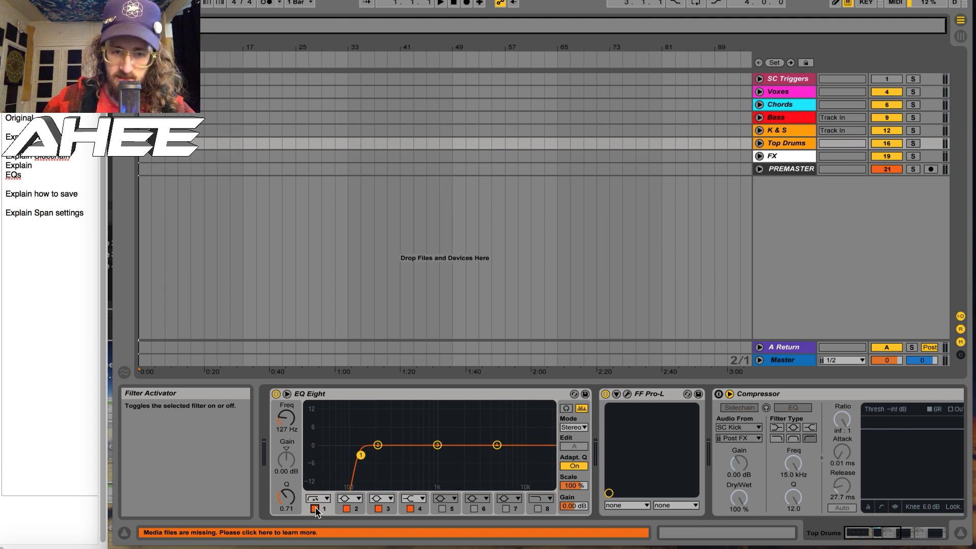
pyautogui.click(315, 508)
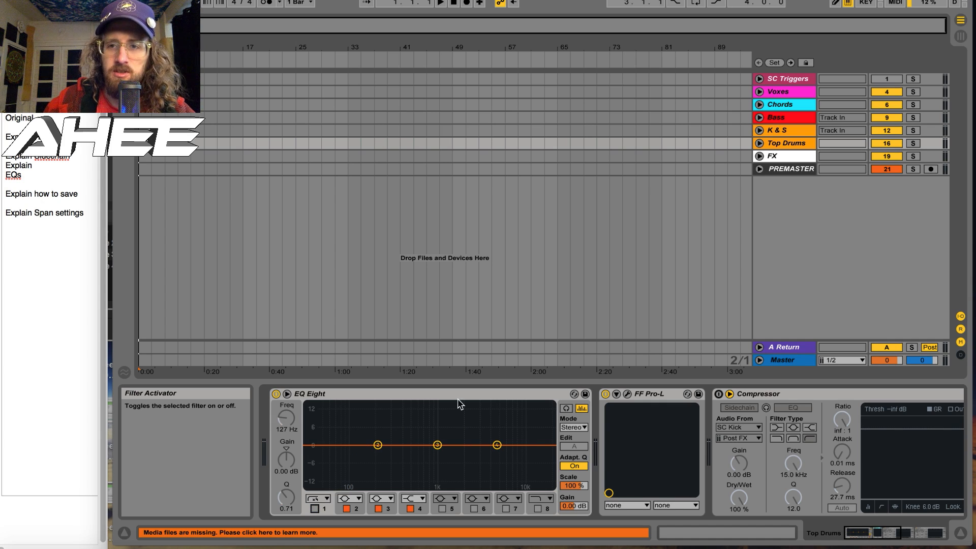
# Unfold the Chords group and select bars 1 to 33 across its MIDI and audio tracks, followed by bars 43 to 57 on the MIDI track
pyautogui.click(773, 105)
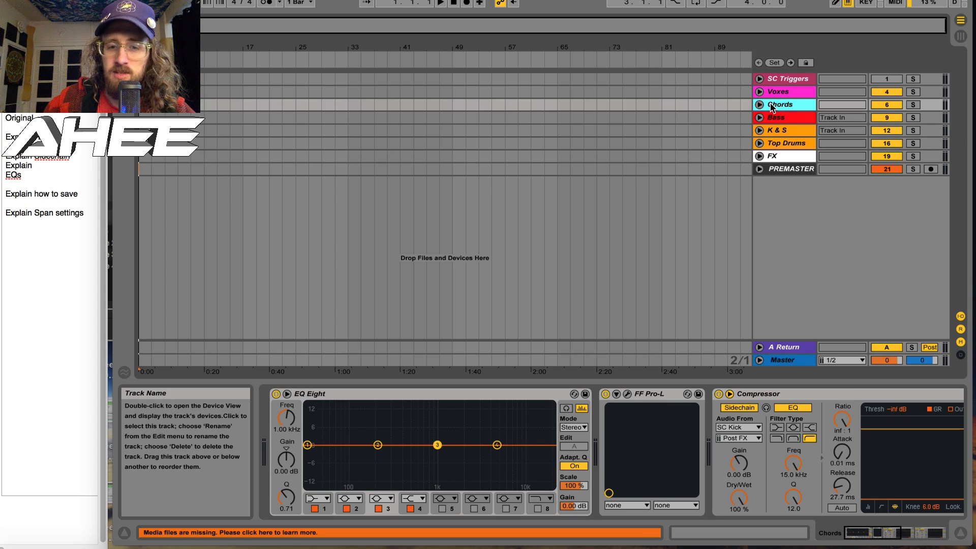
pyautogui.click(760, 104)
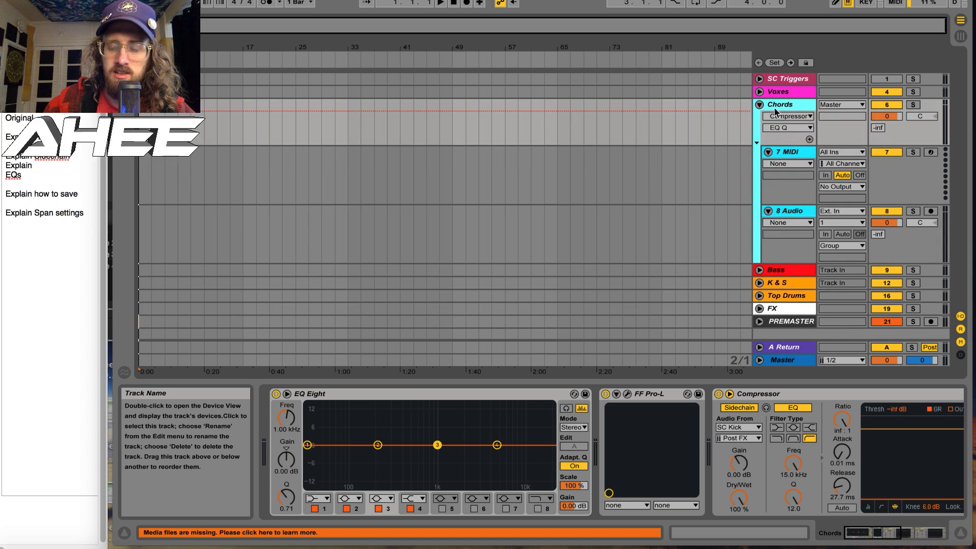
pyautogui.moveTo(143, 196); pyautogui.dragTo(336, 208)
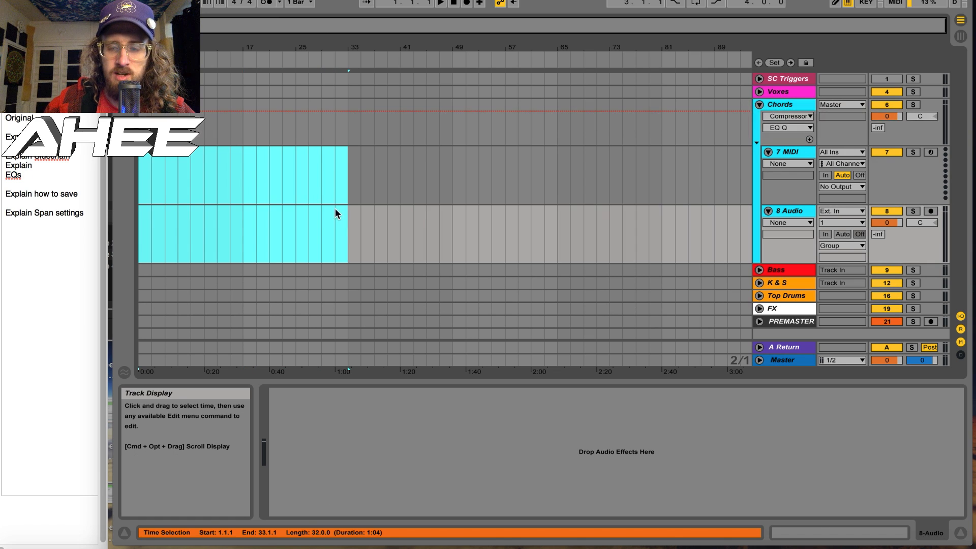
pyautogui.moveTo(416, 193); pyautogui.dragTo(503, 186)
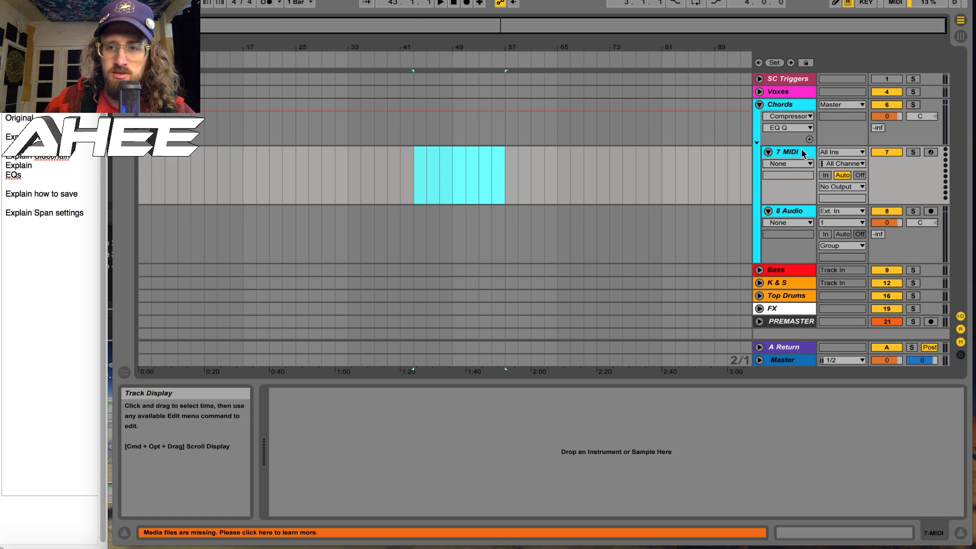
# Fold the Chords group and view its two compressors sidechained to SC Kick and SC Snare
pyautogui.click(774, 106)
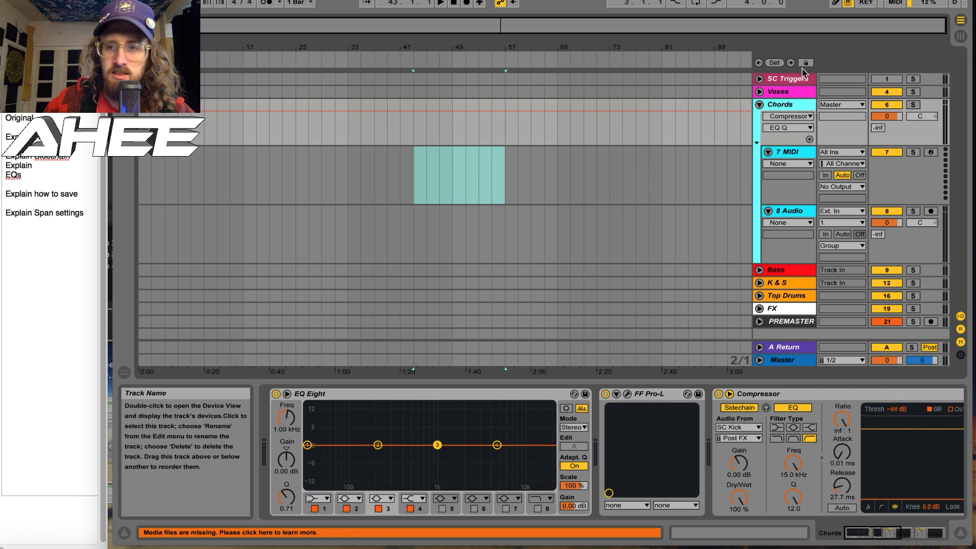
pyautogui.click(759, 106)
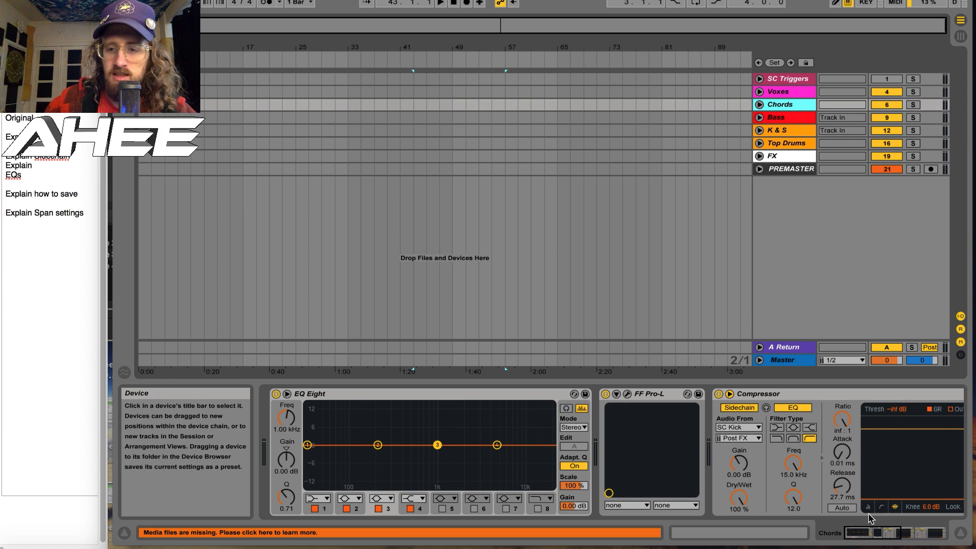
pyautogui.click(883, 537)
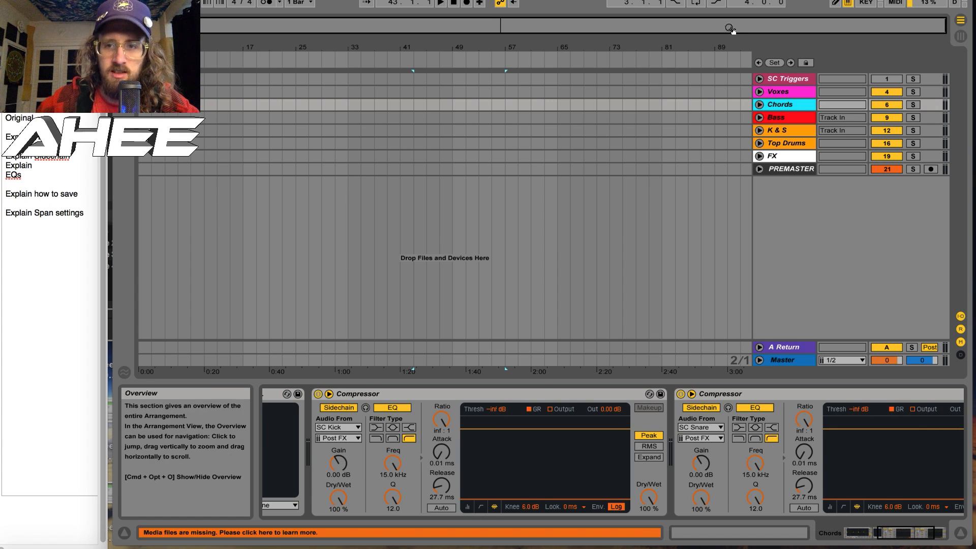
# Unfold the SC Triggers group and zoom in on the white noise blip clips in SC Kick and SC Snare
pyautogui.click(801, 79)
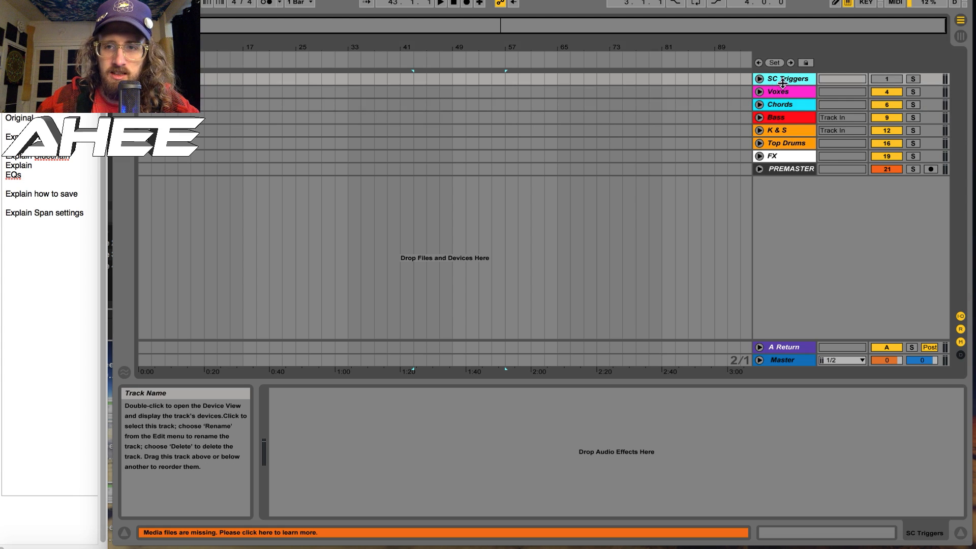
pyautogui.click(759, 80)
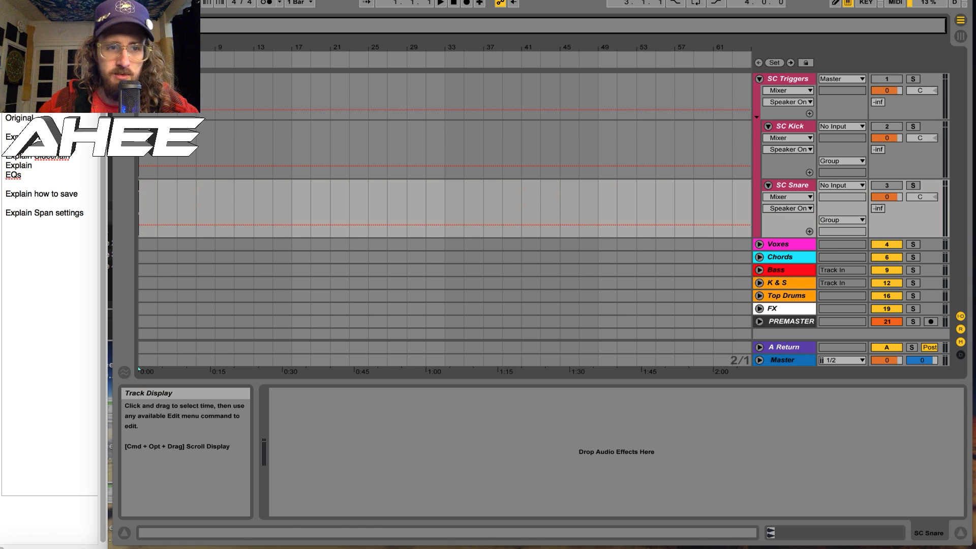
pyautogui.moveTo(443, 58); pyautogui.dragTo(762, 178)
# Solo SC Kick and the SC Triggers group, play the blip, and clear the solos, keeping the group unfolded
pyautogui.click(913, 126)
pyautogui.click(913, 80)
pyautogui.press('space')
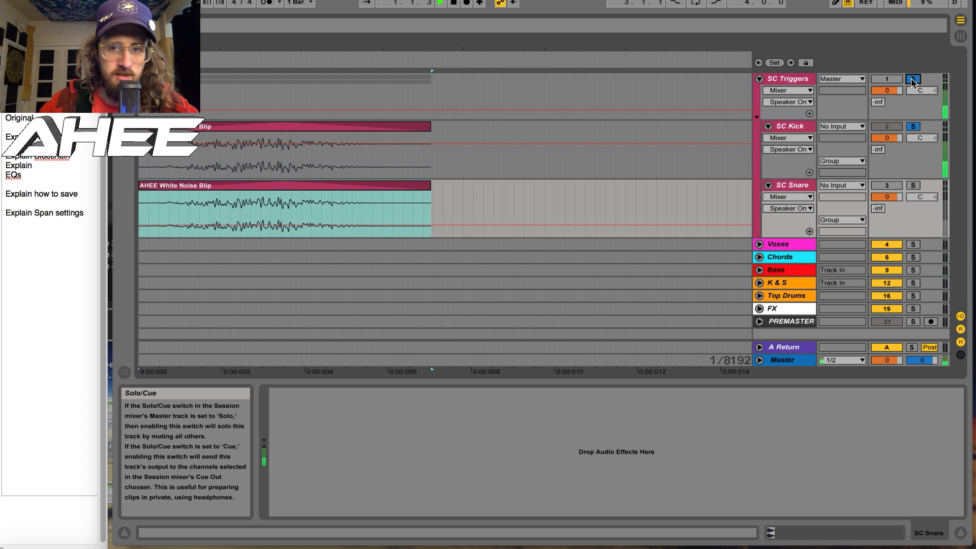
pyautogui.click(913, 80)
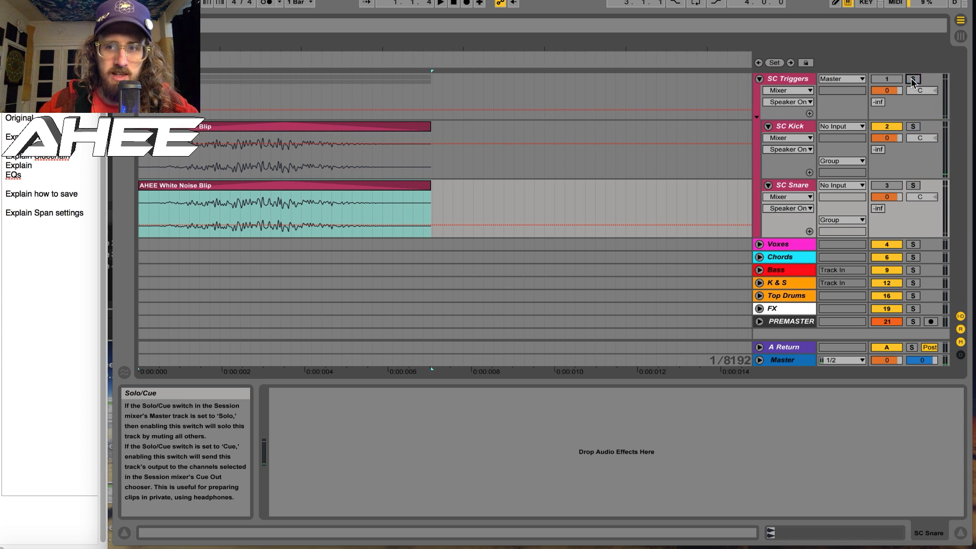
pyautogui.click(759, 79)
pyautogui.click(760, 79)
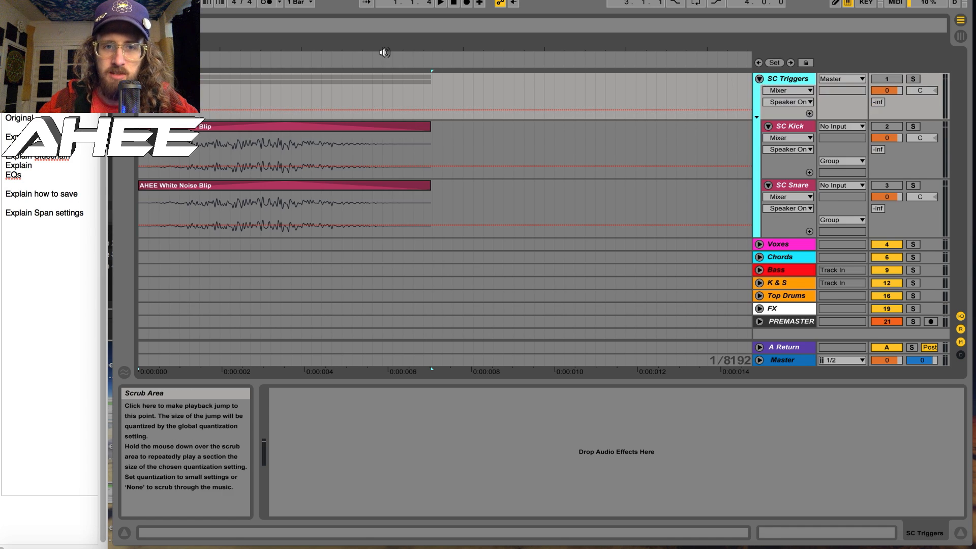
# Select the two-bar kick and snare pattern in the K & S group, loop that range, and play it
pyautogui.moveTo(446, 50); pyautogui.dragTo(446, 48)
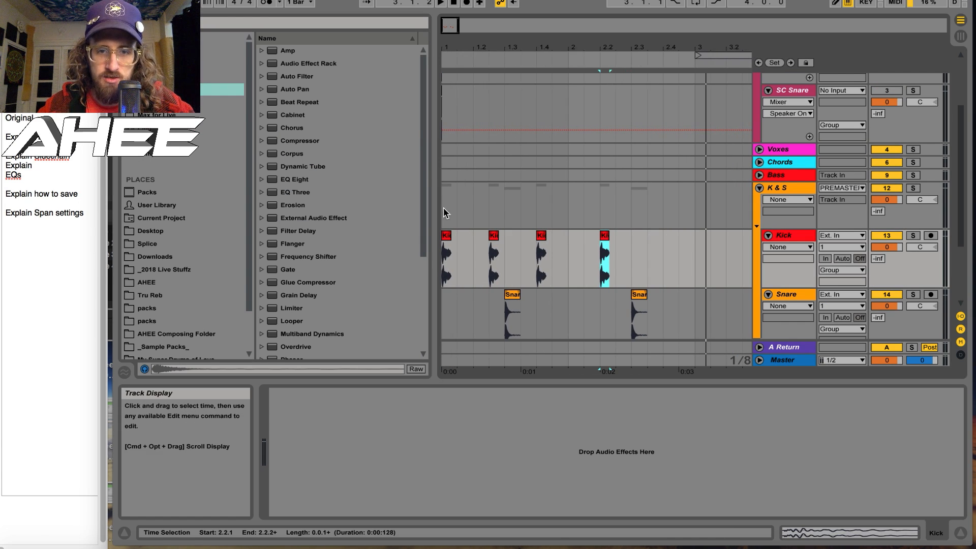
pyautogui.moveTo(443, 207); pyautogui.dragTo(690, 302)
pyautogui.press('super+l')
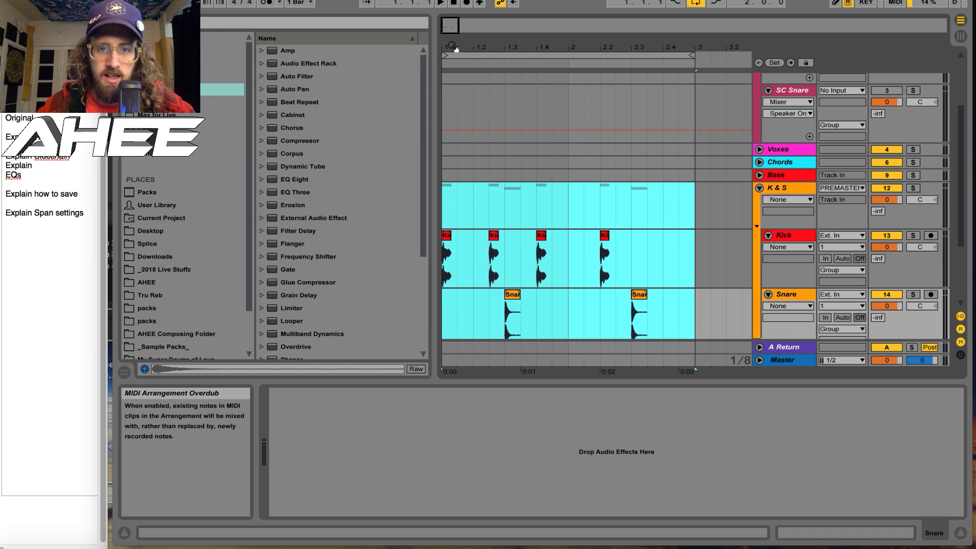
pyautogui.moveTo(447, 45); pyautogui.dragTo(448, 47)
pyautogui.press('space')
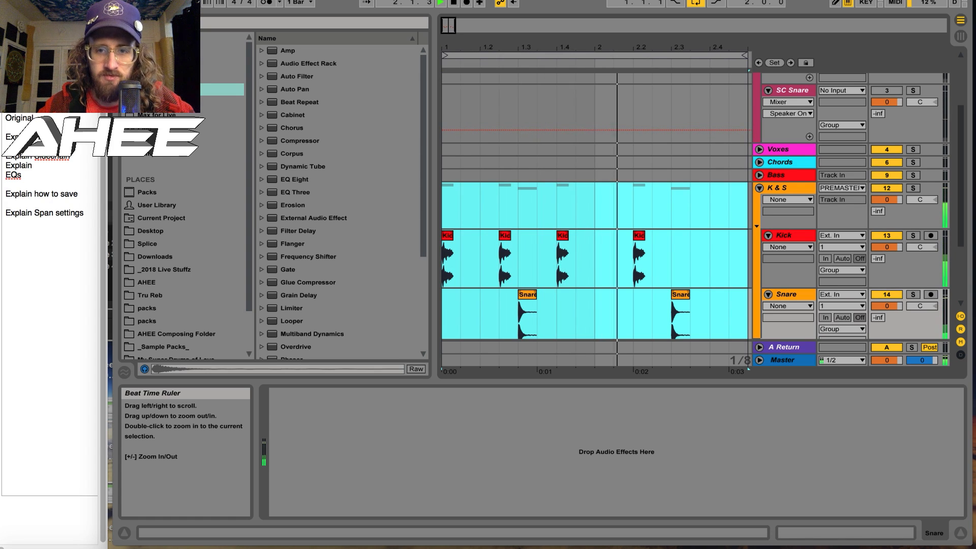
# Stop playback, move the white noise blip in SC Snare to the snare hit at 1.3.1, and paste a copy at 2.3.1
pyautogui.press('space')
pyautogui.moveTo(447, 47); pyautogui.dragTo(462, 155)
pyautogui.click(459, 114)
pyautogui.moveTo(440, 104); pyautogui.dragTo(459, 110)
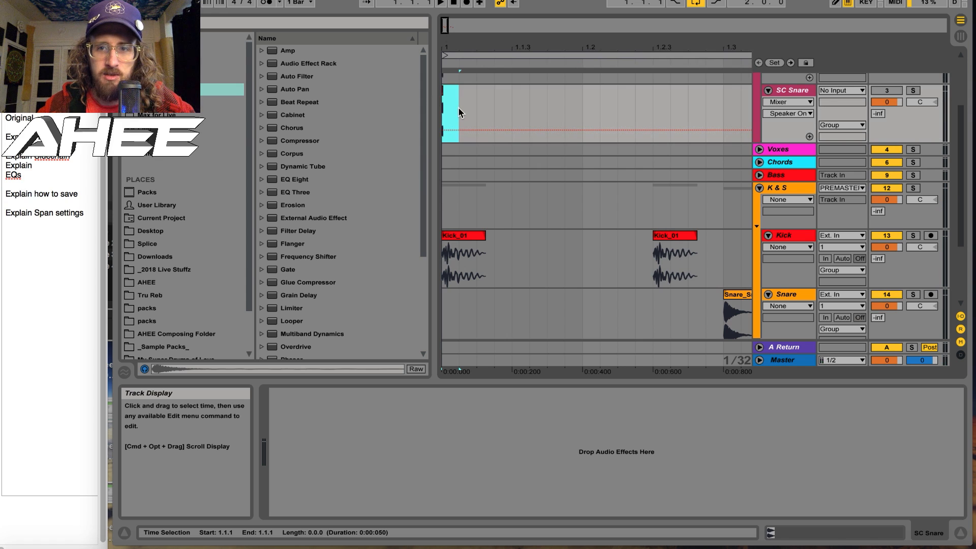
pyautogui.moveTo(447, 48); pyautogui.dragTo(432, 114)
pyautogui.moveTo(482, 48); pyautogui.dragTo(484, 1)
pyautogui.click(544, 113)
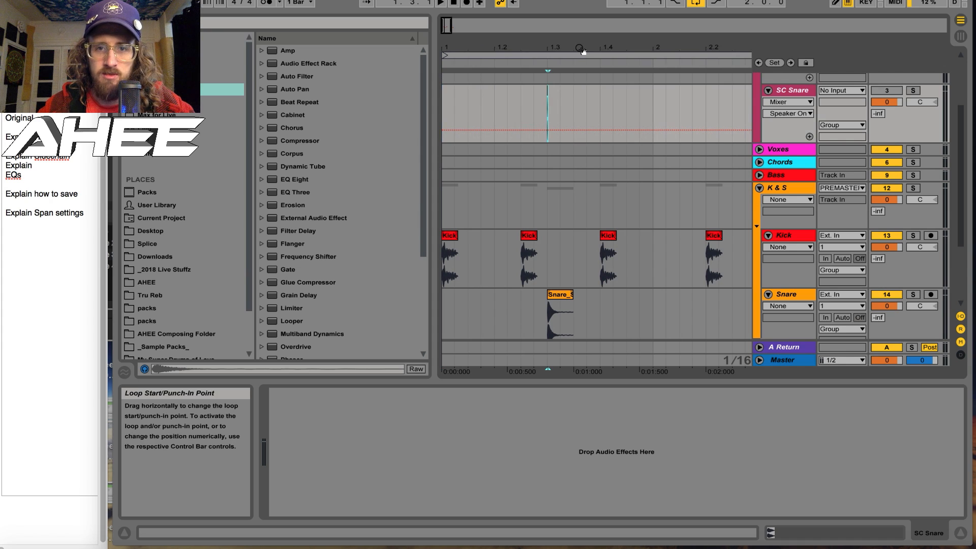
pyautogui.moveTo(552, 47); pyautogui.dragTo(554, 36)
pyautogui.click(563, 117)
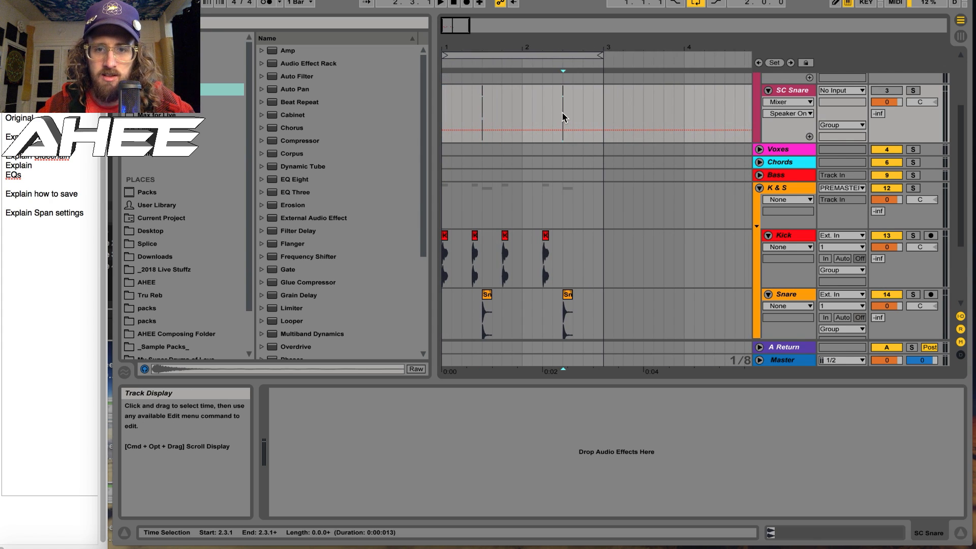
# Copy the white noise blip at the start of SC Kick and paste it at the kick hits 1.2.3, 1.4.1 and 2.2.1
pyautogui.moveTo(452, 44); pyautogui.dragTo(444, 123)
pyautogui.scroll(4, 458, 131)
pyautogui.moveTo(513, 47); pyautogui.dragTo(513, 24)
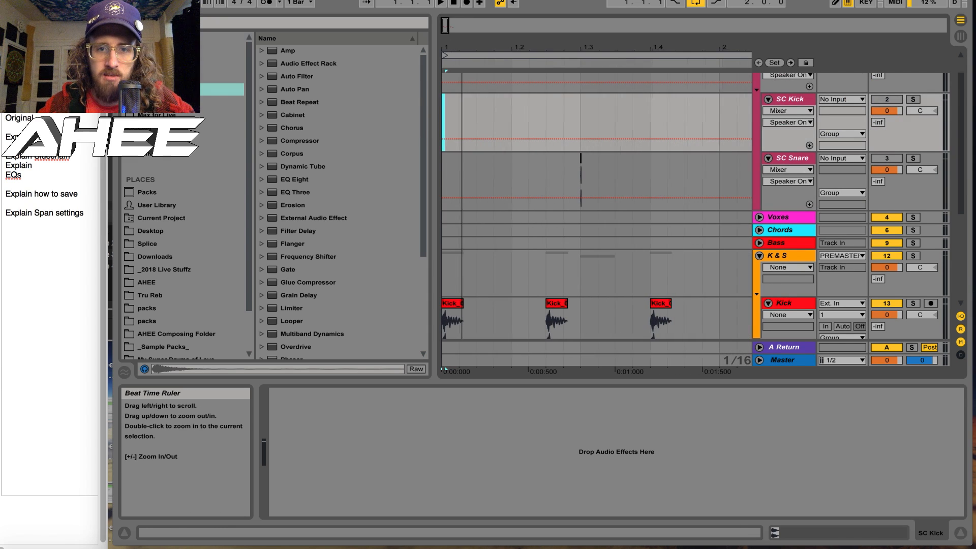
pyautogui.click(544, 123)
pyautogui.press('super+v')
pyautogui.hscroll(2, 544, 123)
pyautogui.click(568, 122)
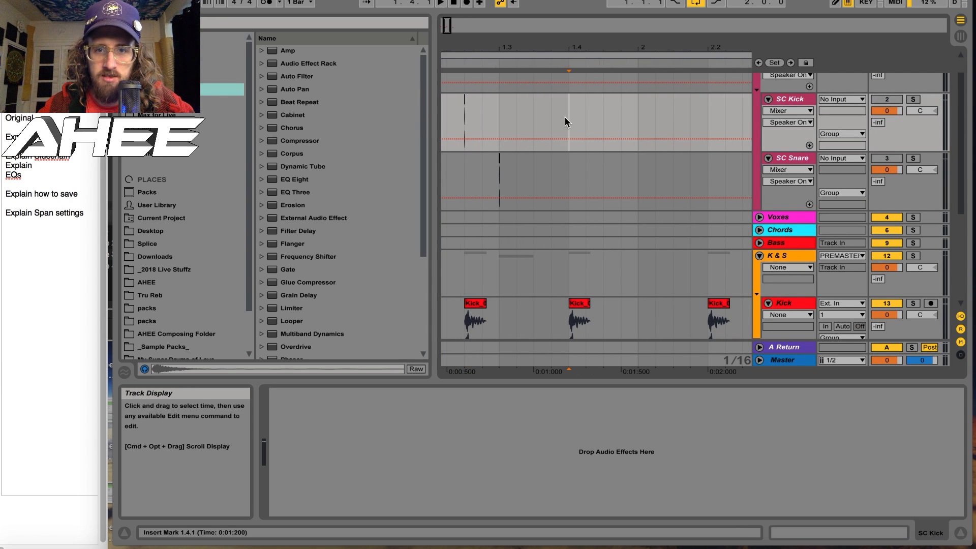
pyautogui.press('super+v')
pyautogui.hscroll(3, 567, 122)
pyautogui.click(558, 120)
pyautogui.press('super+v')
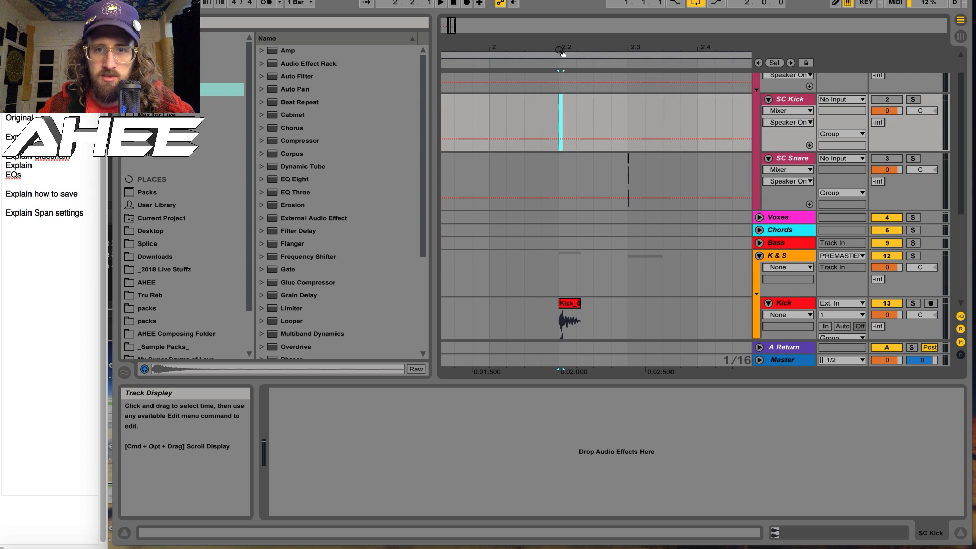
pyautogui.moveTo(560, 47); pyautogui.dragTo(486, 114)
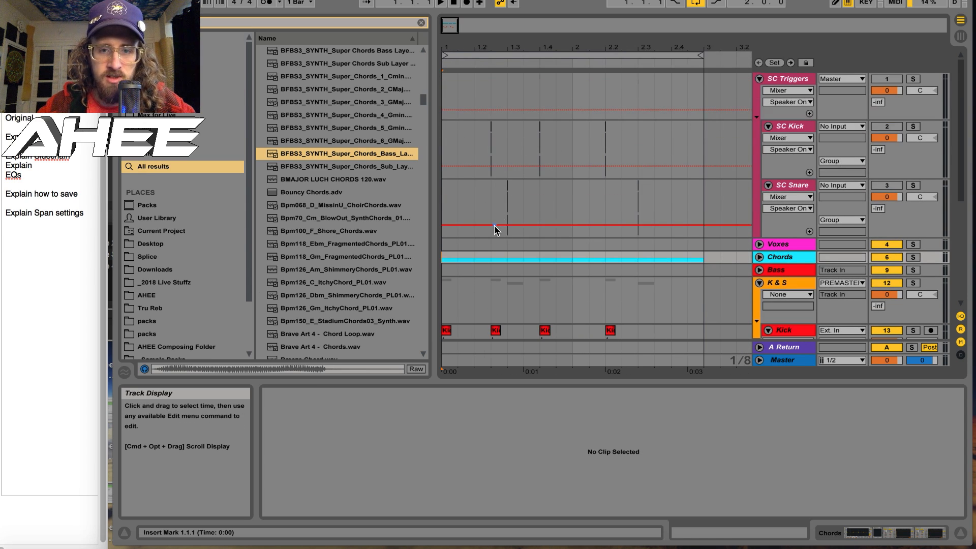
# Show the Chords group's compressors, unfold the Bass group, and play the loop to watch its SC Kick compressor's gain reduction
pyautogui.scroll(-2, 495, 224)
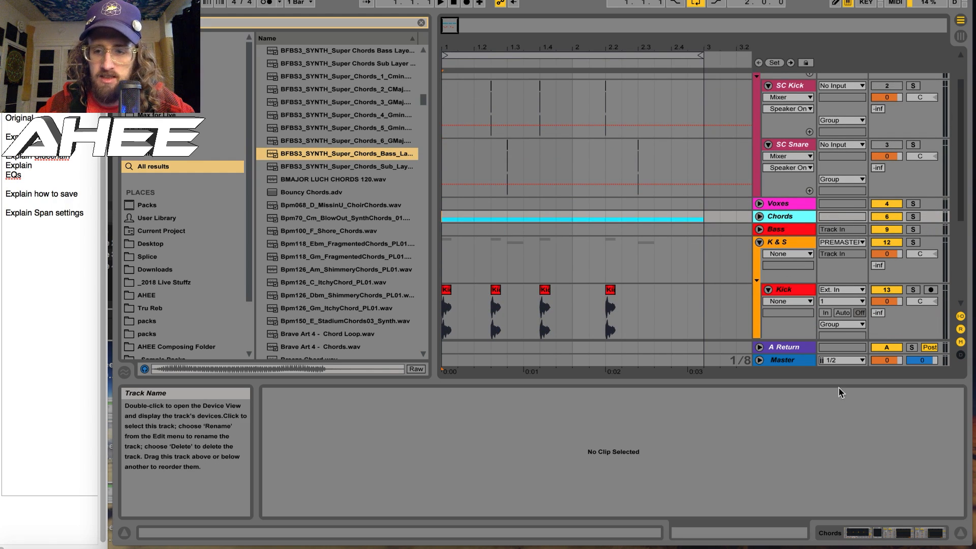
pyautogui.hotkey('shift', 'Tab')
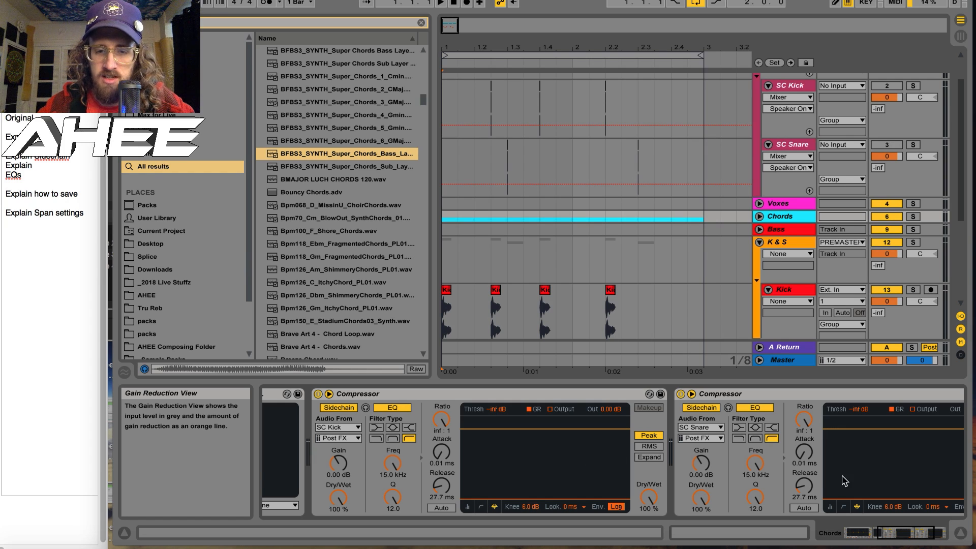
pyautogui.click(760, 229)
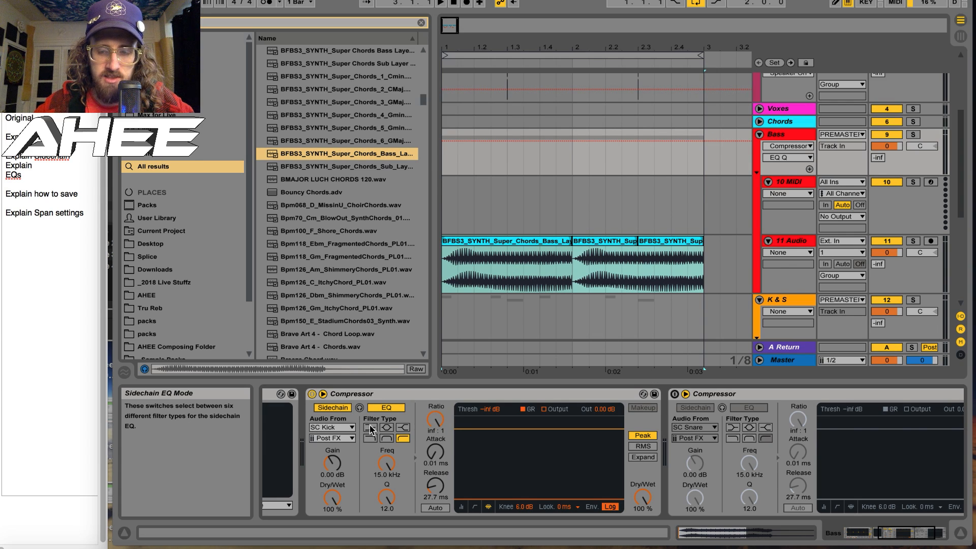
pyautogui.press('space')
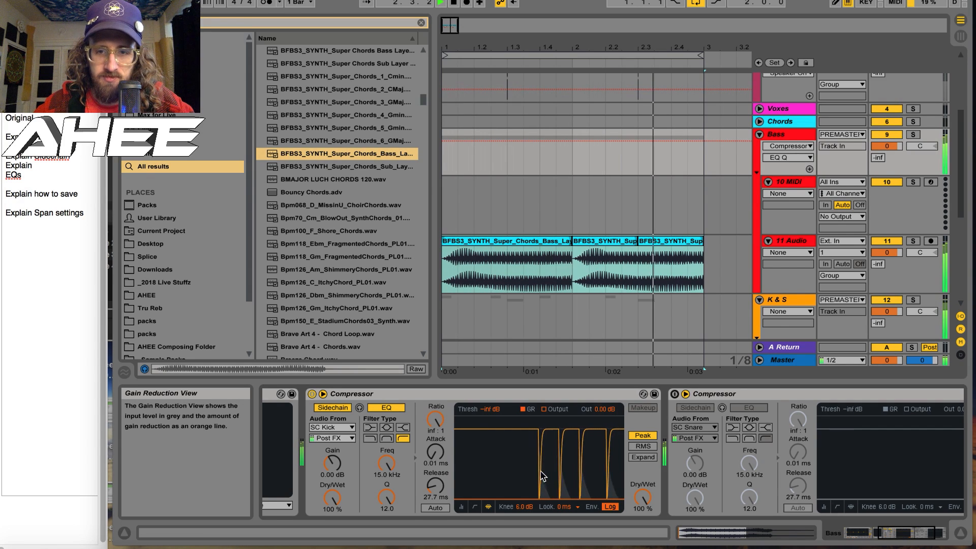
pyautogui.press('space')
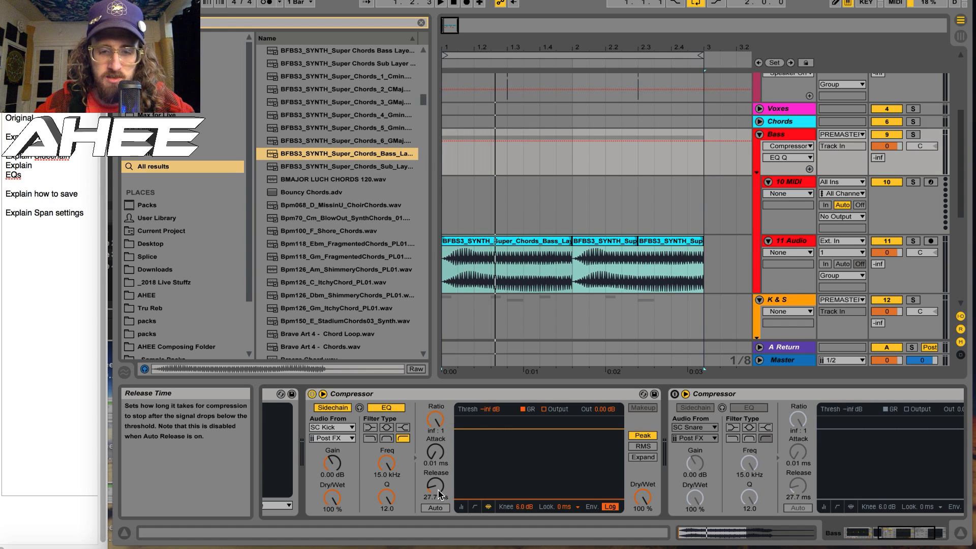
# Try a different release time on the Bass group's SC Kick compressor during playback, and undo the change
pyautogui.press('space')
pyautogui.moveTo(437, 490)
pyautogui.mouseDown()
pyautogui.moveTo(437, 473)
pyautogui.moveTo(437, 494)
pyautogui.mouseUp()
pyautogui.press('space')
pyautogui.press('super+z')
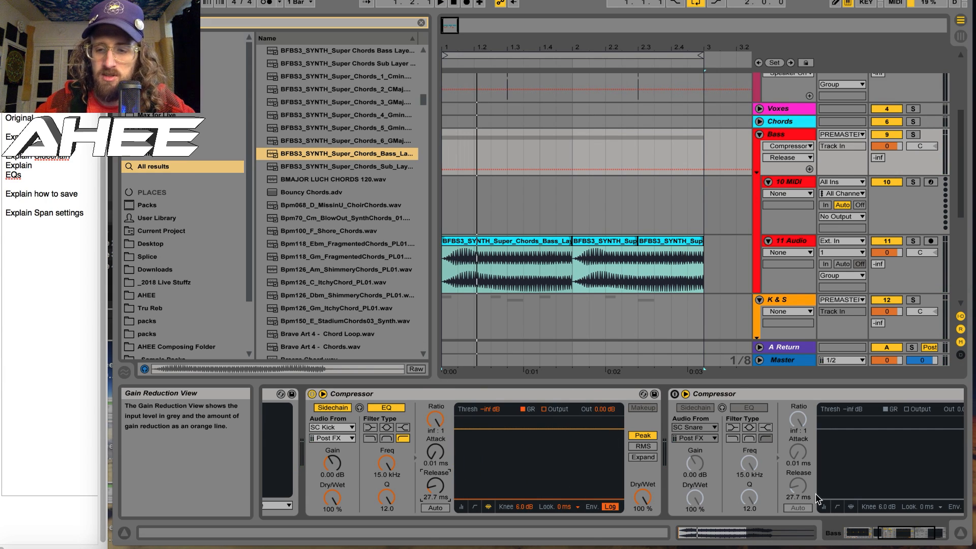
# Toggle the Bass group's compressor sidechained to SC Snare on and off, leaving it enabled
pyautogui.click(675, 394)
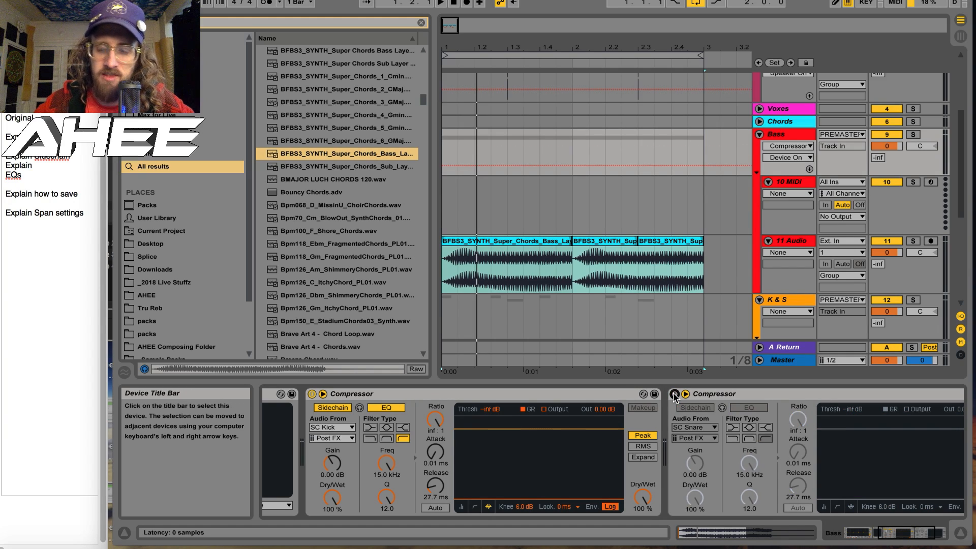
pyautogui.click(675, 395)
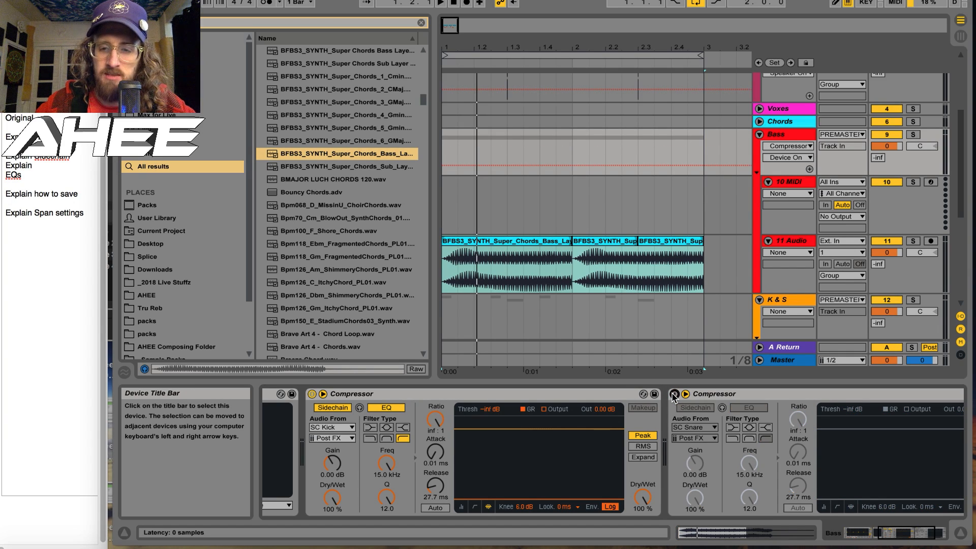
pyautogui.click(674, 395)
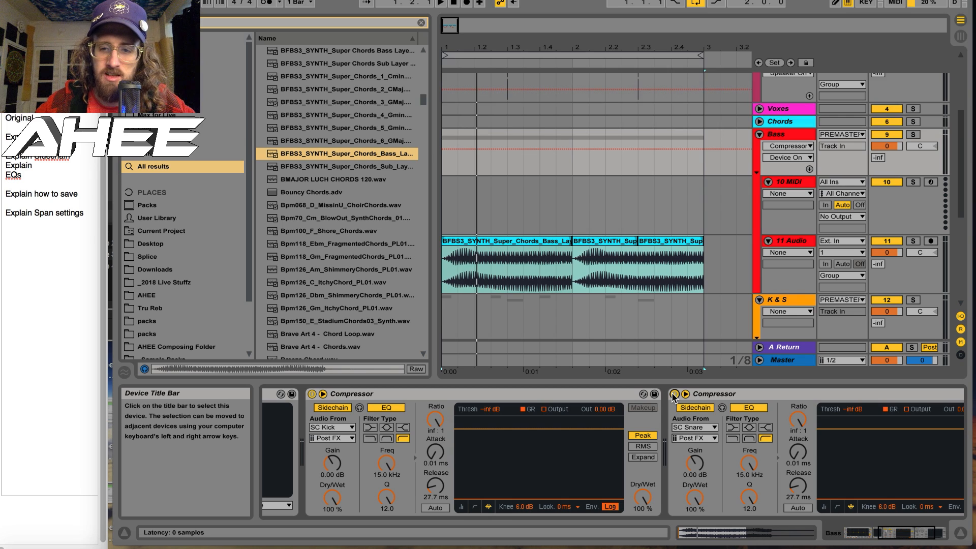
pyautogui.click(675, 395)
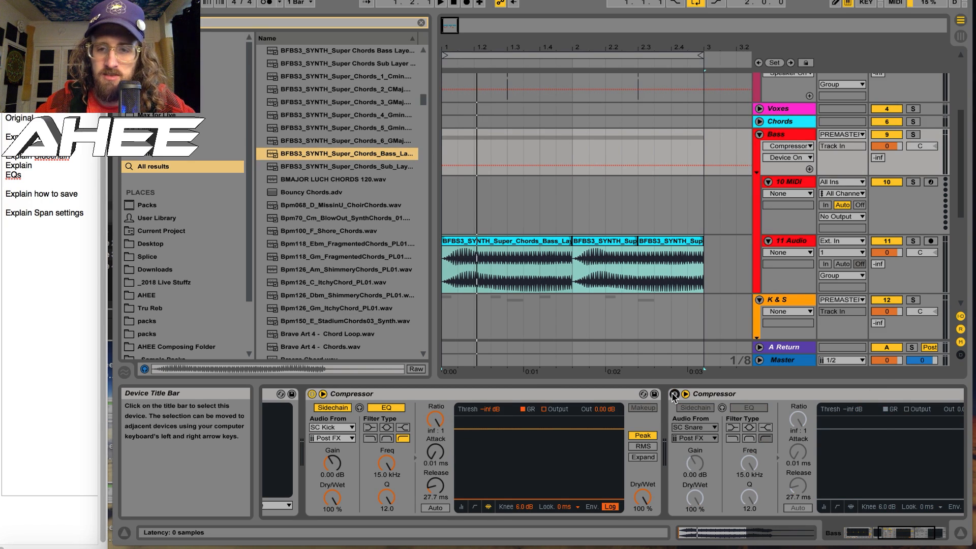
pyautogui.click(675, 394)
# Play the loop and set the release of the Bass group's SC Snare compressor to 73.9 ms
pyautogui.press('space')
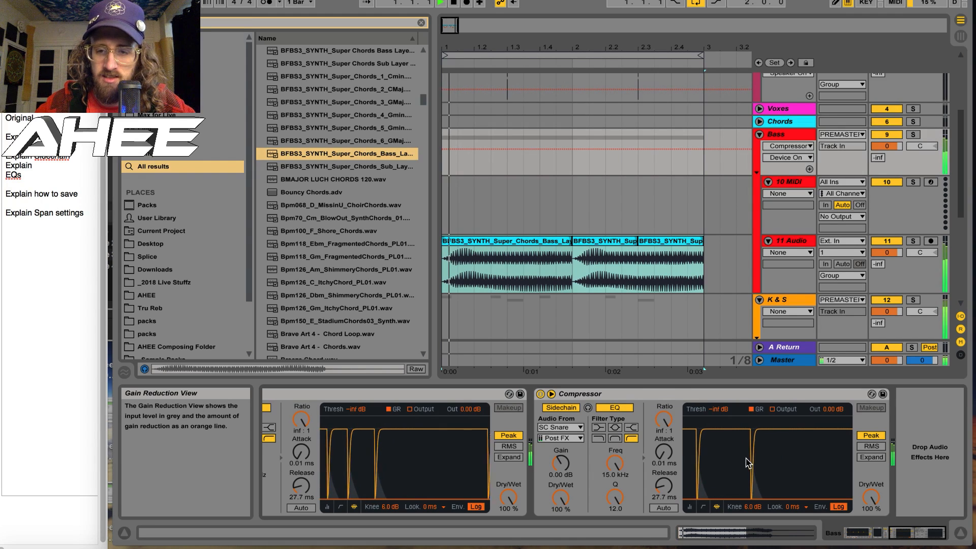
pyautogui.click(664, 486)
pyautogui.moveTo(664, 485); pyautogui.dragTo(664, 476)
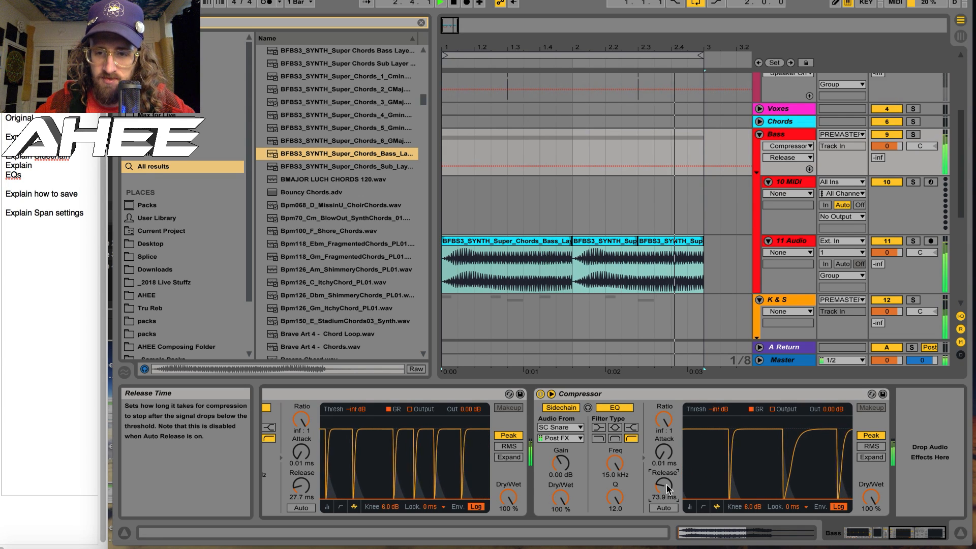
# Fold the Bass and K & S groups, and view the sidechain compressors on the Chords, Top Drums and FX groups
pyautogui.click(759, 134)
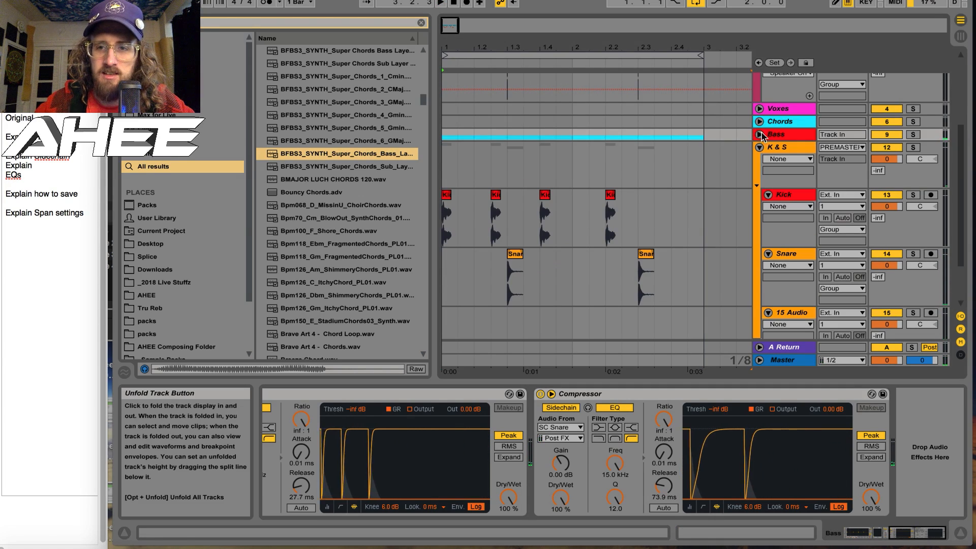
pyautogui.click(760, 147)
pyautogui.click(787, 260)
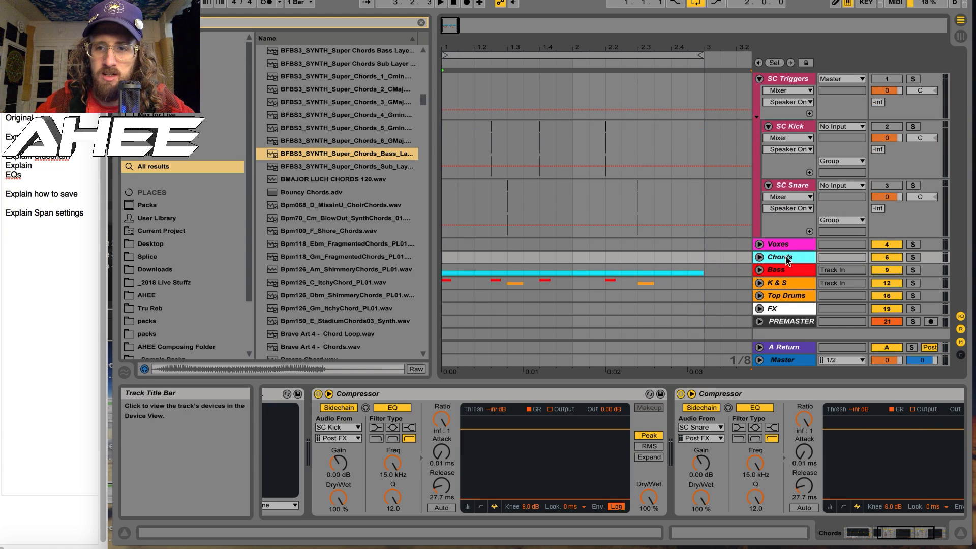
pyautogui.click(784, 296)
pyautogui.moveTo(880, 529)
pyautogui.mouseDown()
pyautogui.moveTo(899, 531)
pyautogui.moveTo(886, 528)
pyautogui.mouseUp()
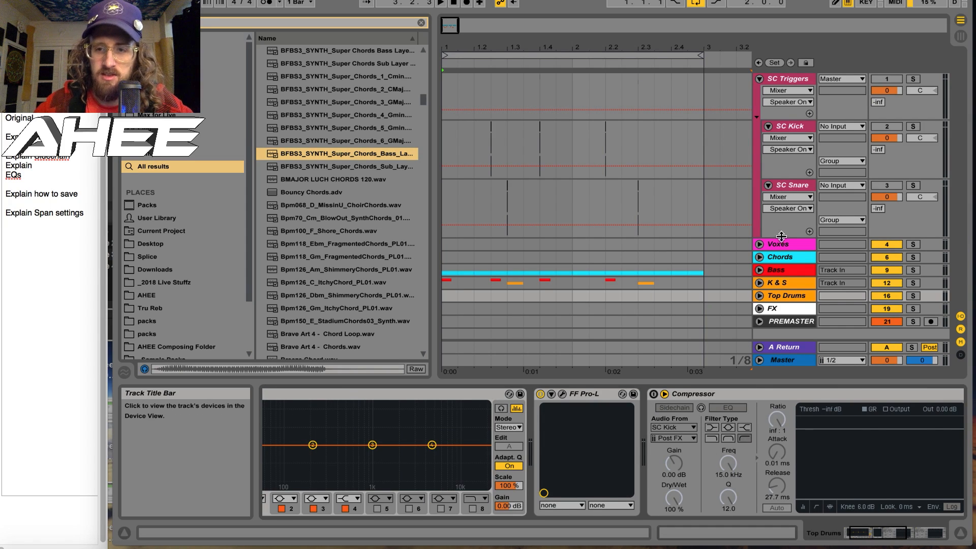
pyautogui.click(774, 308)
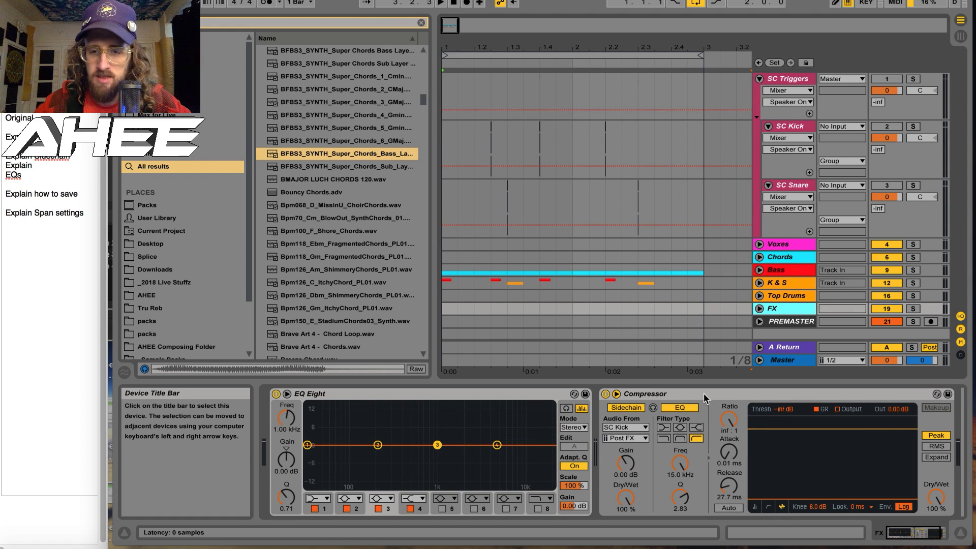
# Open SPAN on the Master track, examine its Spectrum Mode Editor settings including the block size options, and close the plug-in window
pyautogui.click(782, 360)
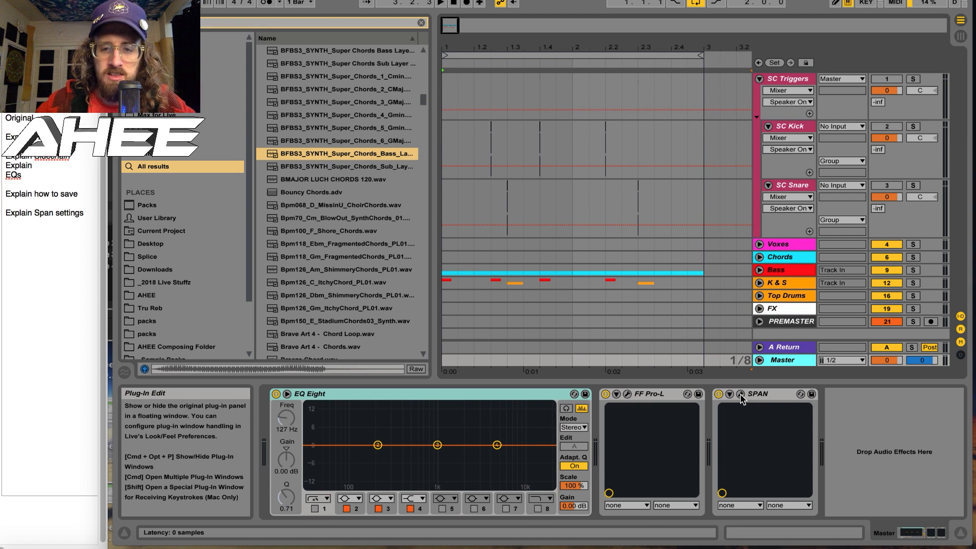
pyautogui.click(741, 394)
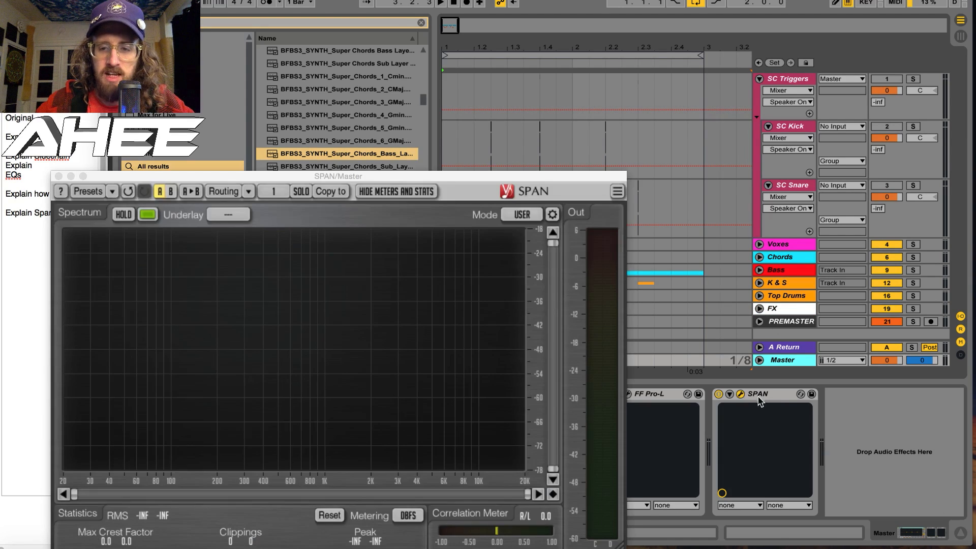
pyautogui.moveTo(468, 173); pyautogui.dragTo(556, 1)
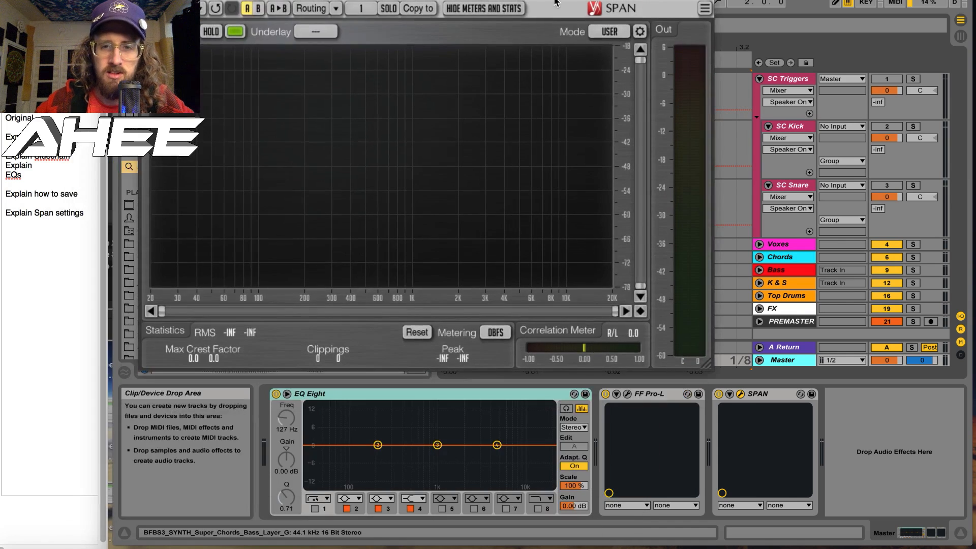
pyautogui.click(640, 32)
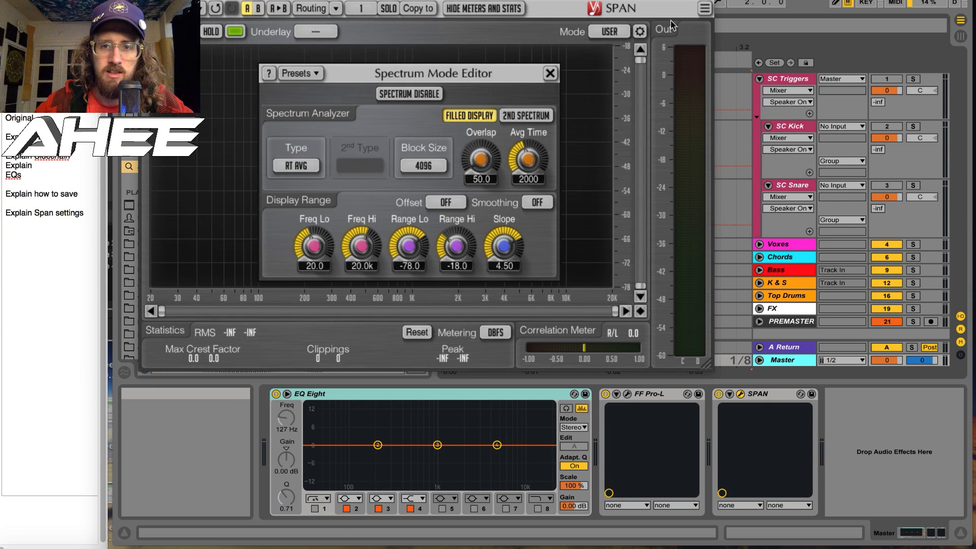
pyautogui.click(422, 166)
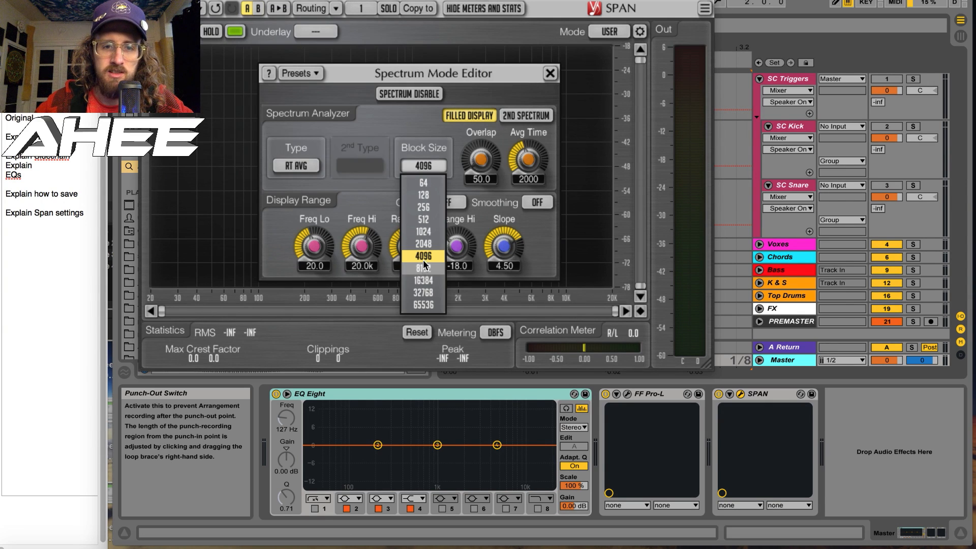
pyautogui.click(550, 73)
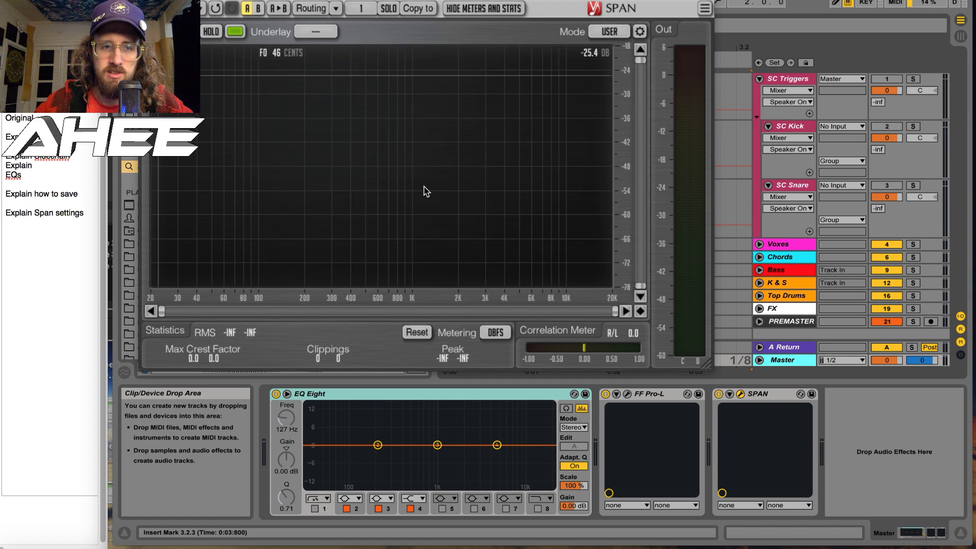
pyautogui.click(145, 1)
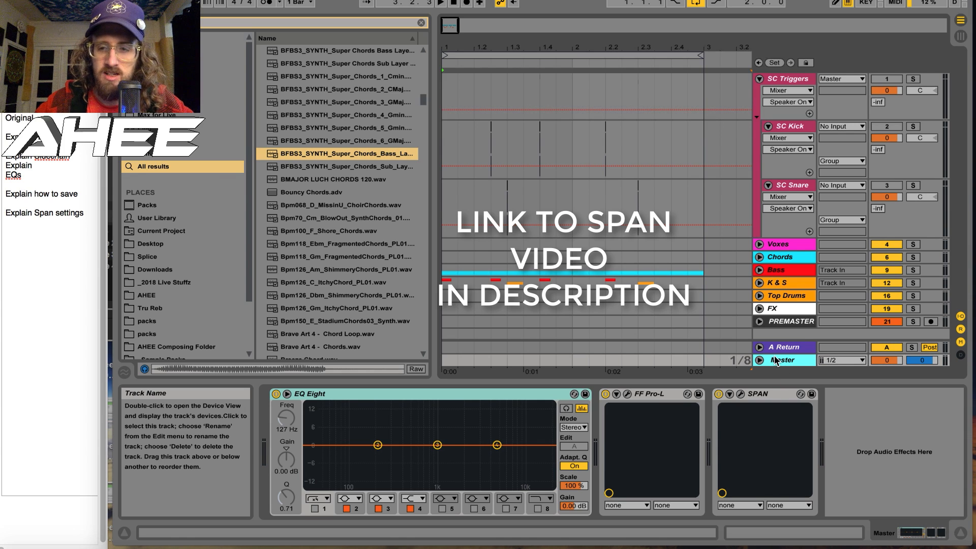
pyautogui.click(911, 532)
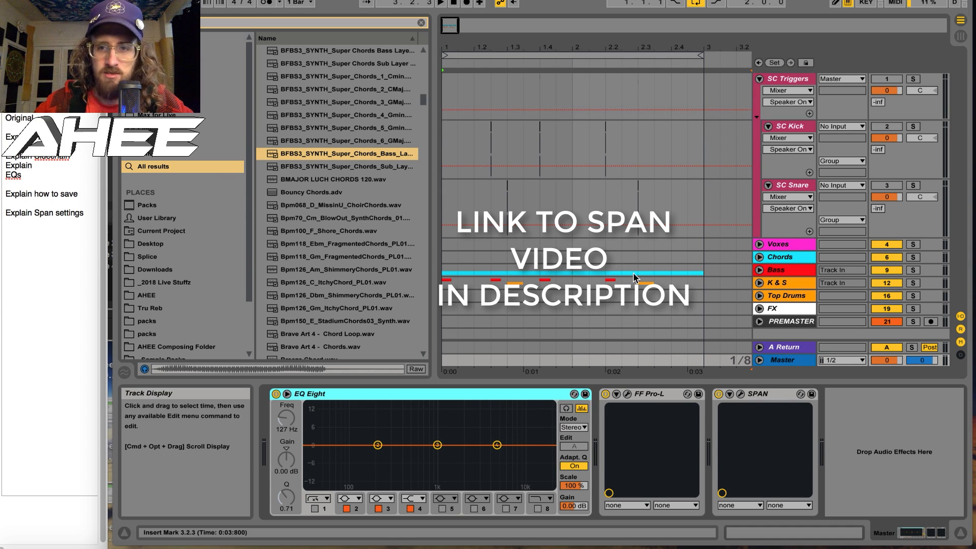
# Select the Voxes group, view the Save Current Set as Default option in the File Folder preferences, and close the preferences
pyautogui.click(778, 244)
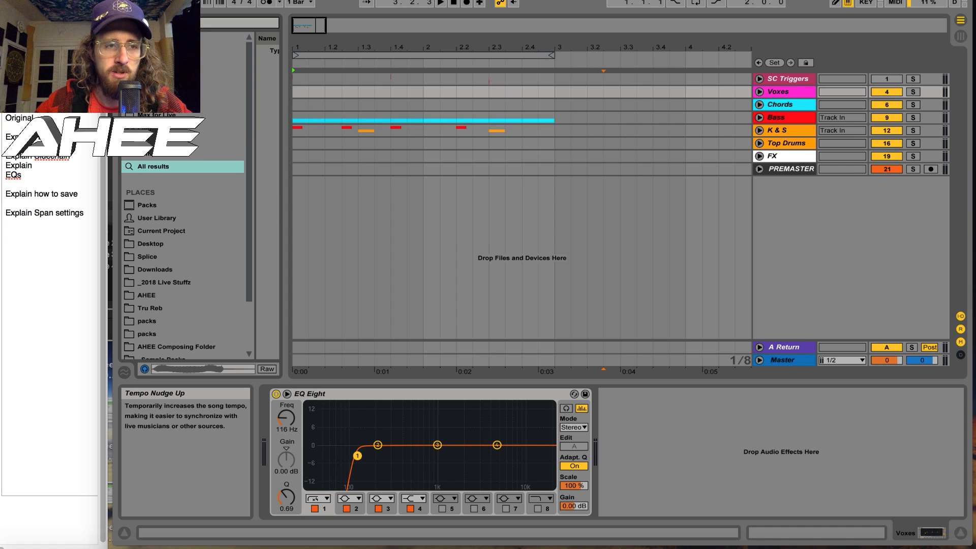
pyautogui.press('super+comma')
pyautogui.click(356, 163)
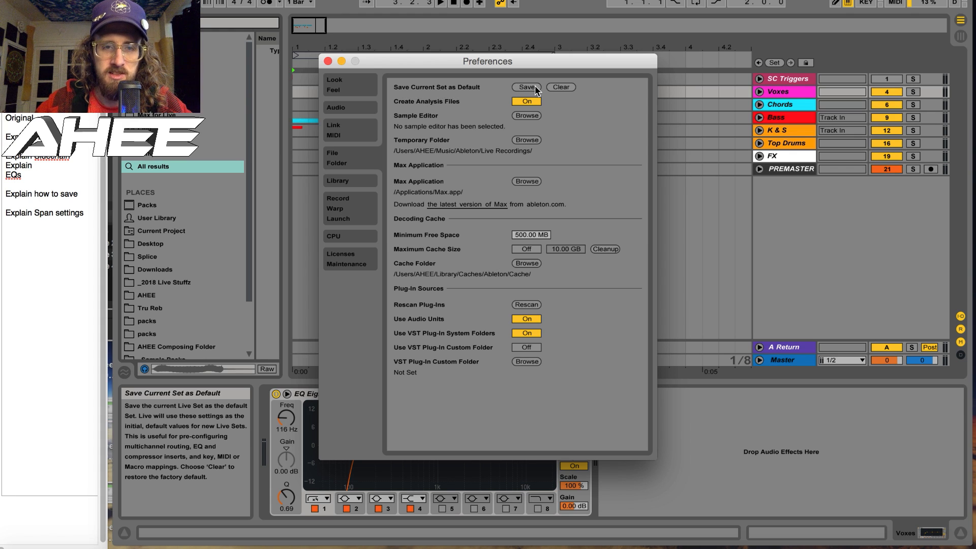
pyautogui.click(328, 61)
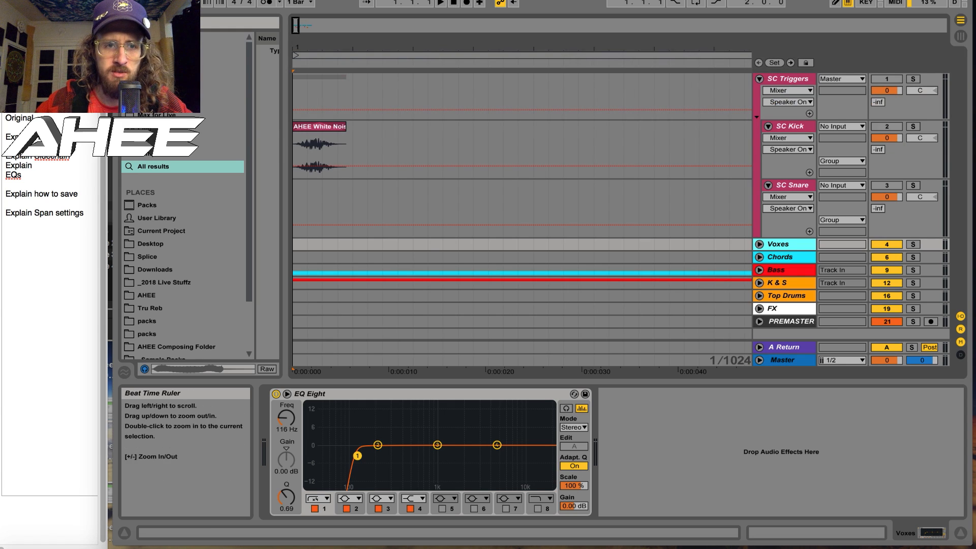
# Select the white noise clip on SC Kick, and find and preview AHEE White Noise Blip.wav in the project's Samples/Processed/Consolidate folder in Finder
pyautogui.doubleClick(313, 40)
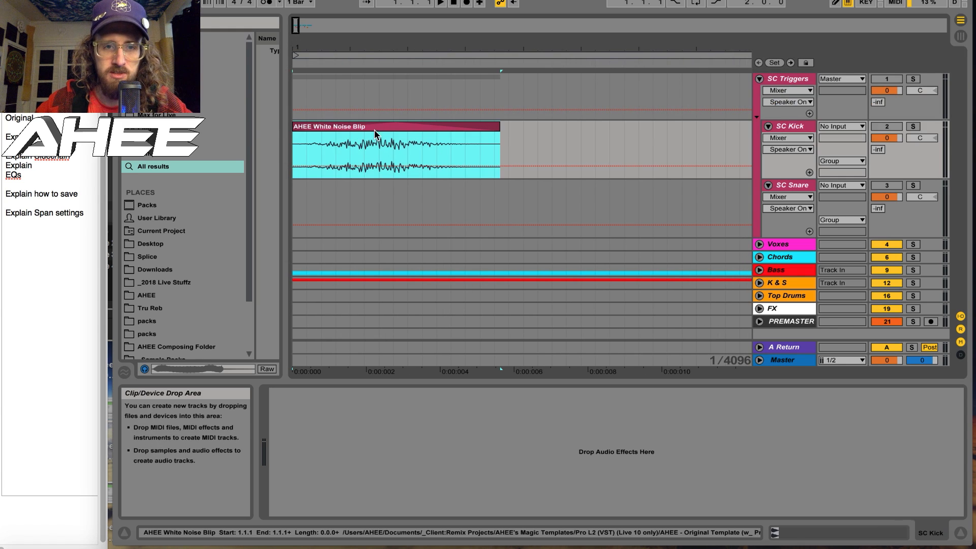
pyautogui.click(374, 130)
pyautogui.click(14, 537)
pyautogui.click(593, 42)
pyautogui.click(606, 41)
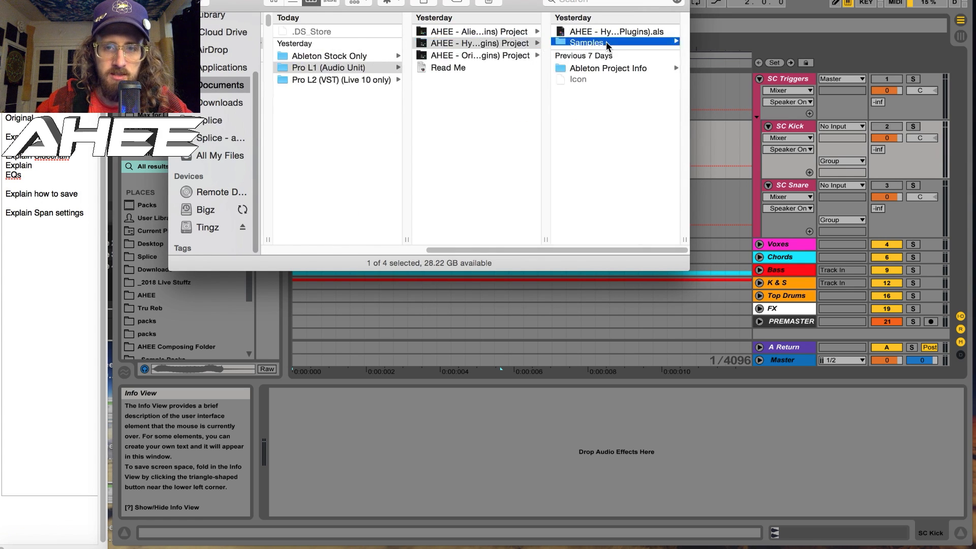
pyautogui.click(587, 30)
pyautogui.click(587, 31)
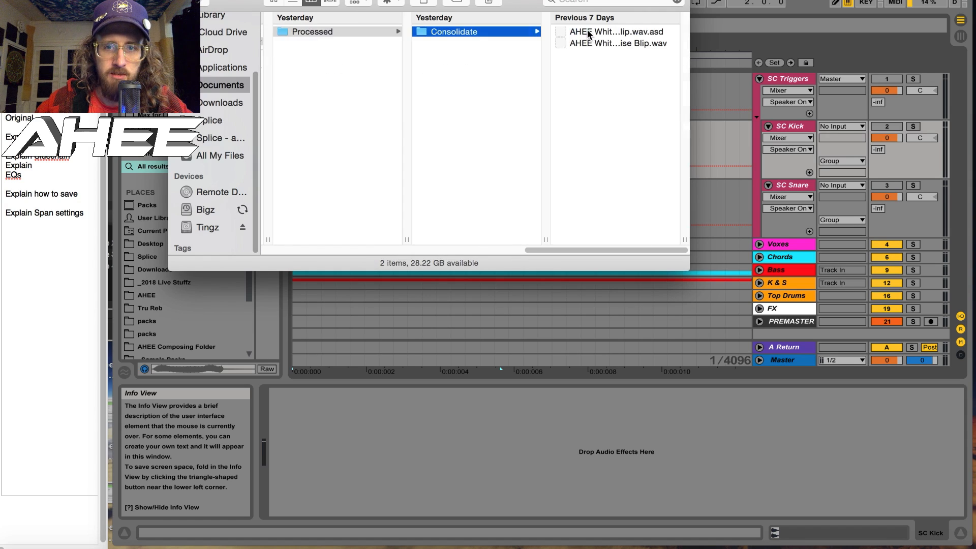
pyautogui.click(575, 47)
pyautogui.press('space')
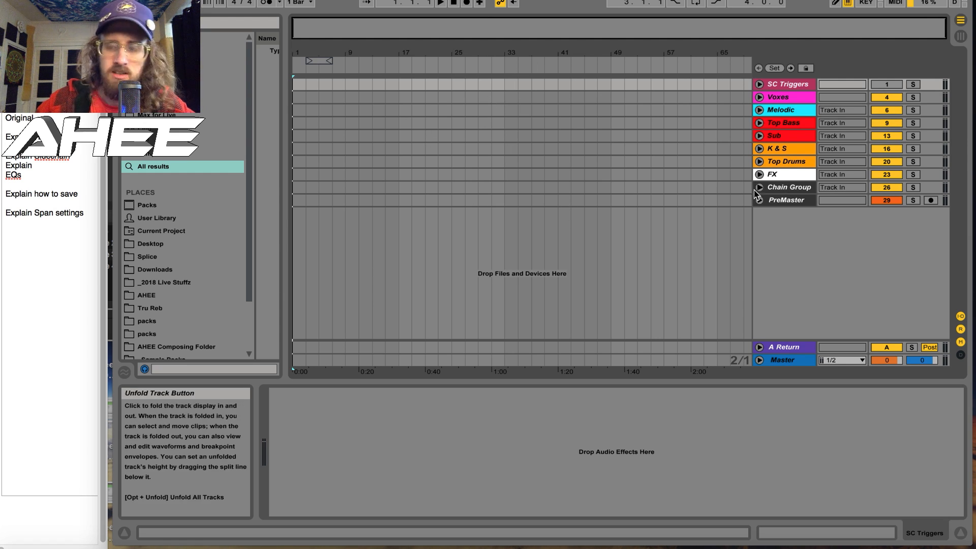
# View and compare the devices on the Chain Group and PreMaster tracks
pyautogui.click(777, 191)
pyautogui.click(782, 202)
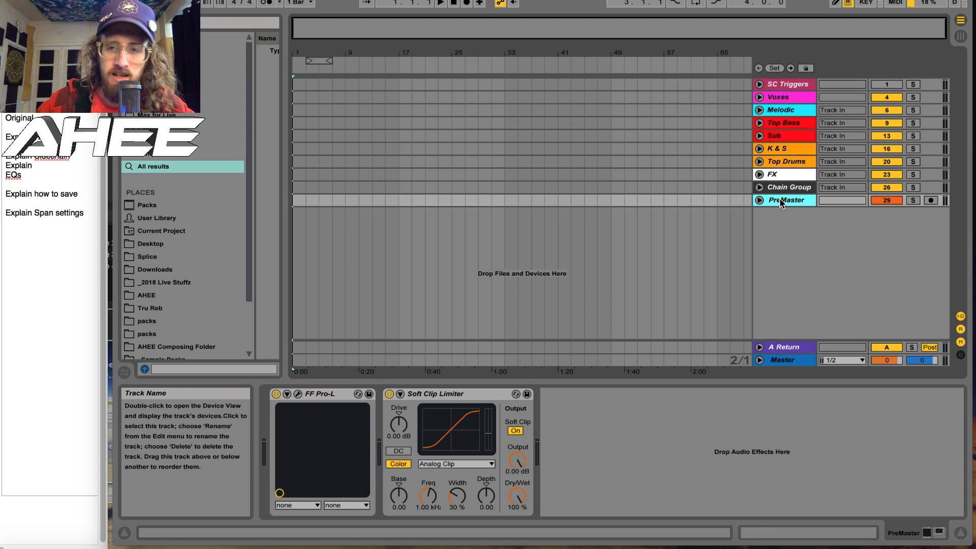
pyautogui.click(778, 191)
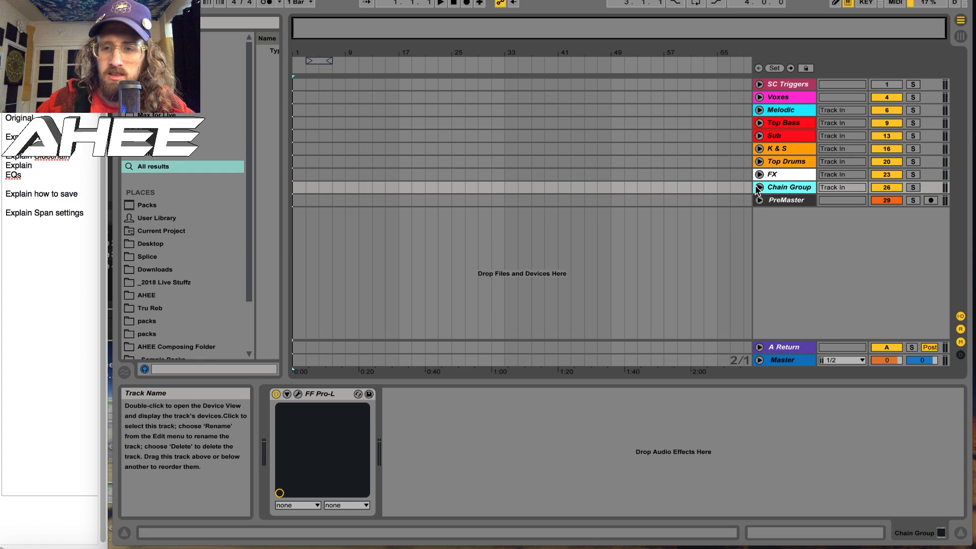
pyautogui.click(781, 202)
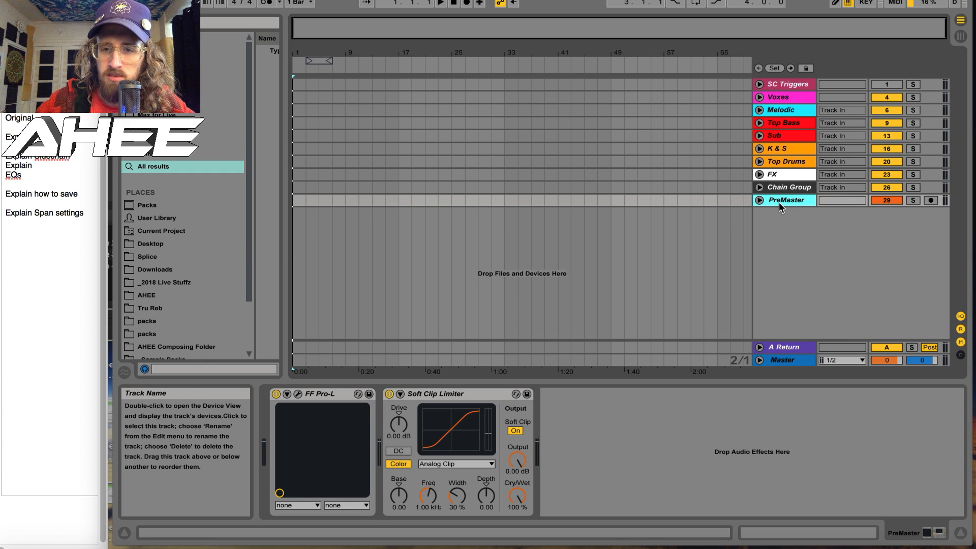
pyautogui.click(771, 189)
# Unfold the Chain Group and view the devices on its Hype Chain and Basic Chain tracks and on PreMaster
pyautogui.click(759, 188)
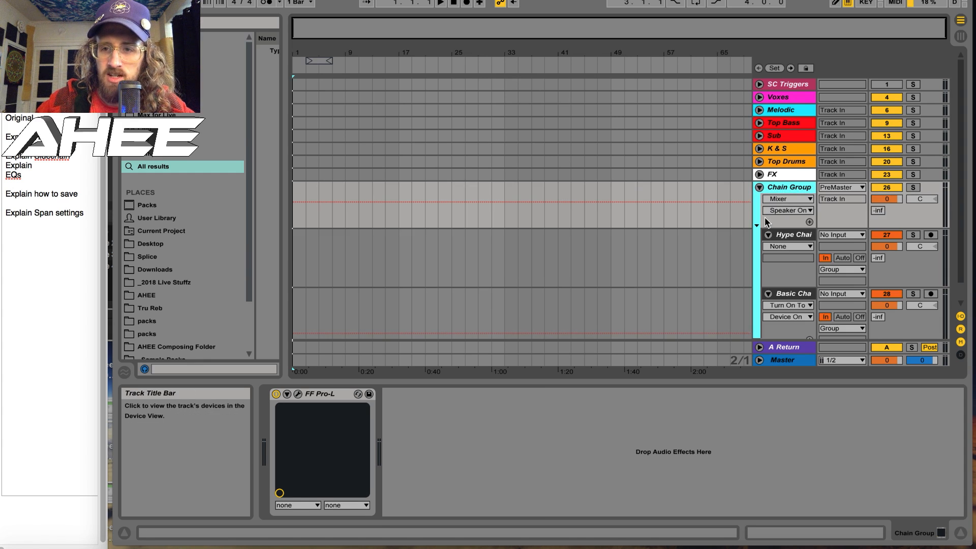
pyautogui.scroll(-2, 766, 220)
pyautogui.click(782, 217)
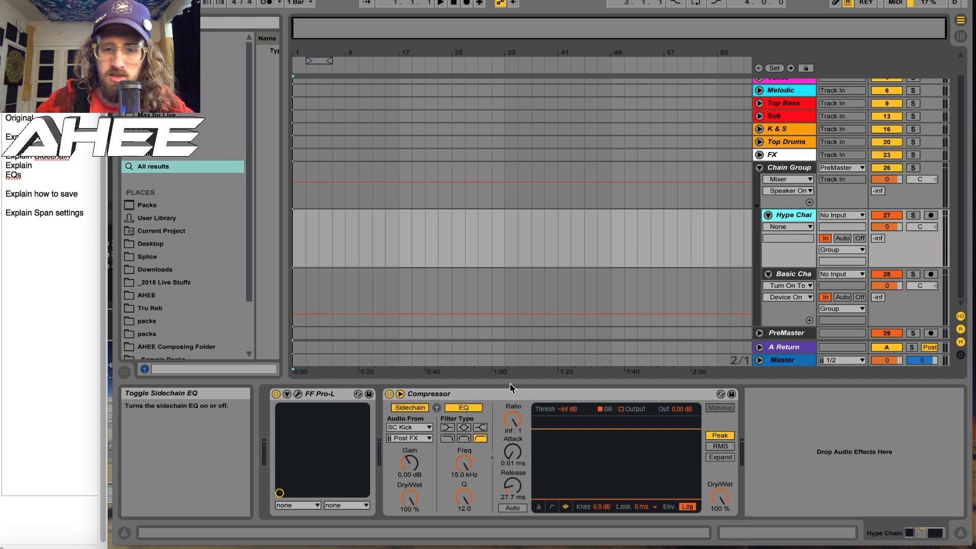
pyautogui.click(799, 275)
pyautogui.click(791, 199)
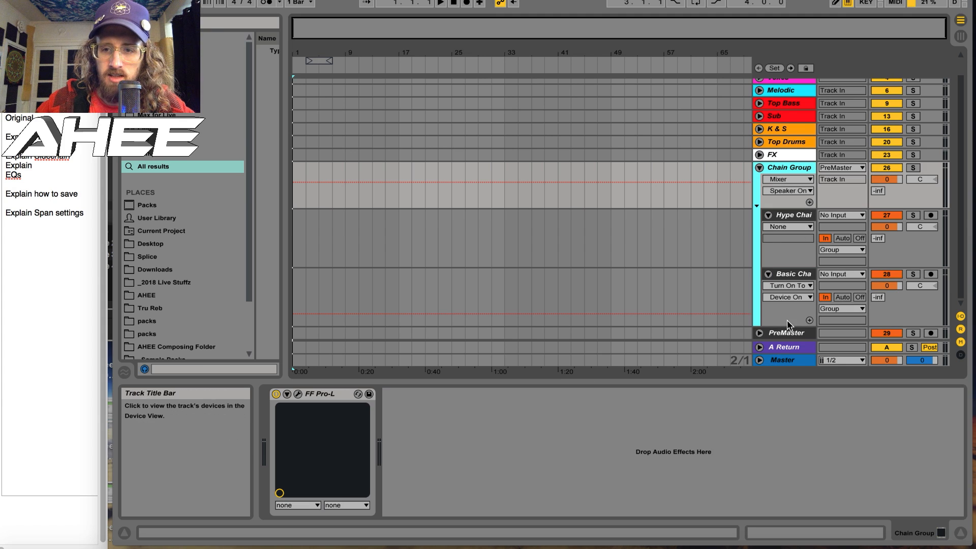
pyautogui.click(787, 334)
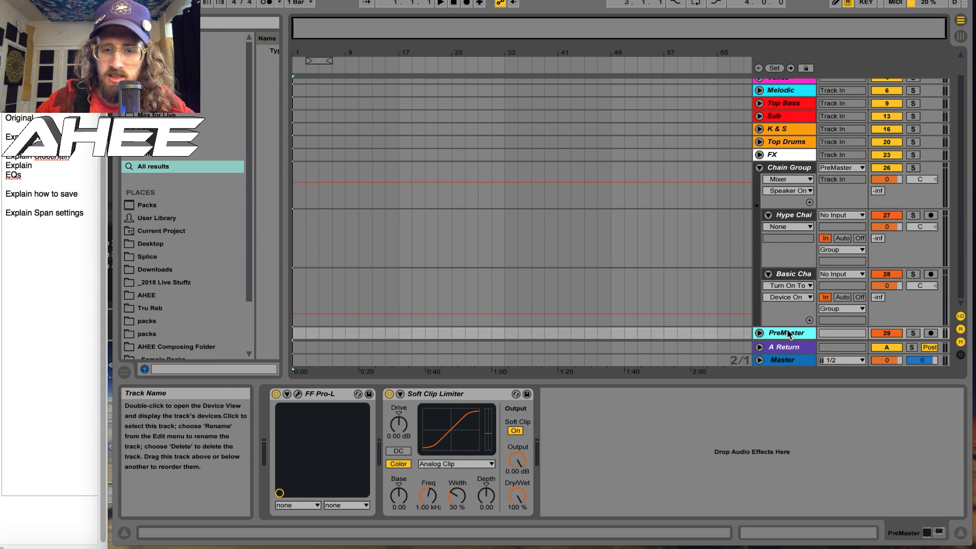
# View the Hype Chain's sidechain compressor and check which output the Sub group is routed to
pyautogui.click(794, 216)
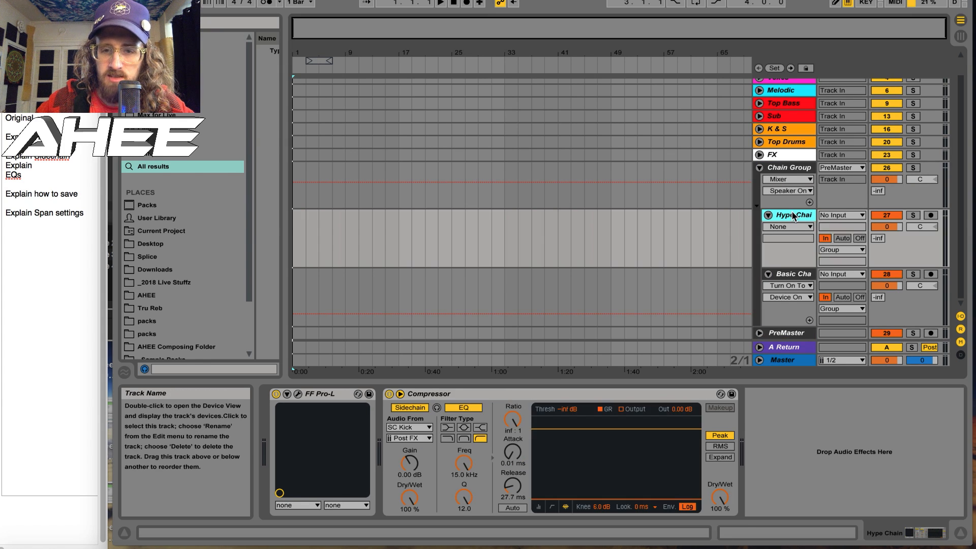
pyautogui.click(759, 117)
pyautogui.click(759, 117)
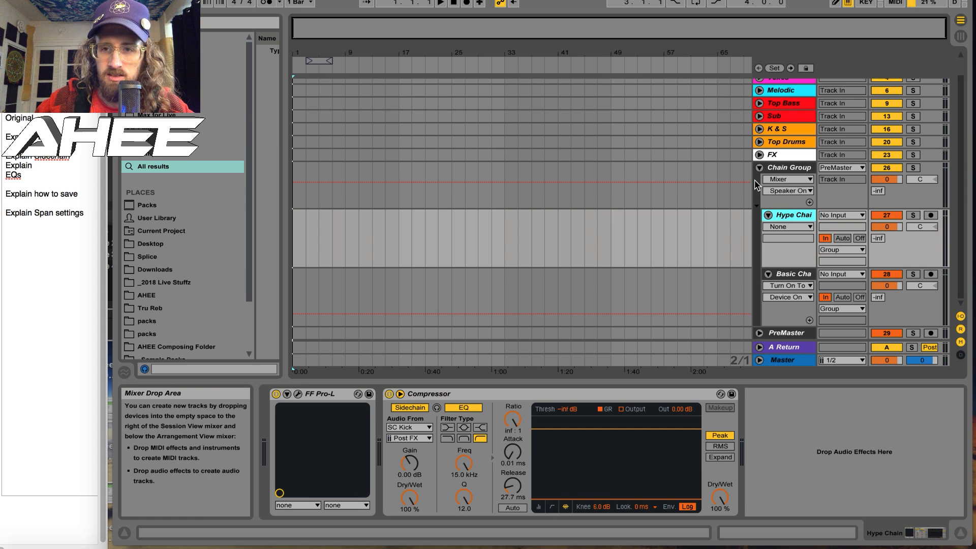
# Toggle the Turn On To Clean Up Low End EQ on the Basic Chain on and off, and view the chain's sidechain compressors
pyautogui.click(792, 274)
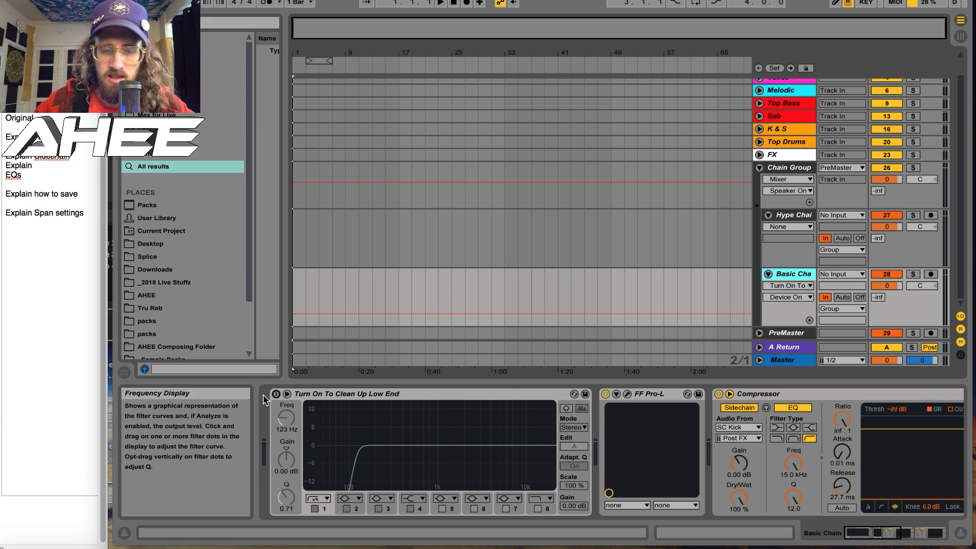
pyautogui.click(277, 394)
pyautogui.click(276, 394)
pyautogui.click(276, 394)
pyautogui.click(276, 394)
pyautogui.click(894, 533)
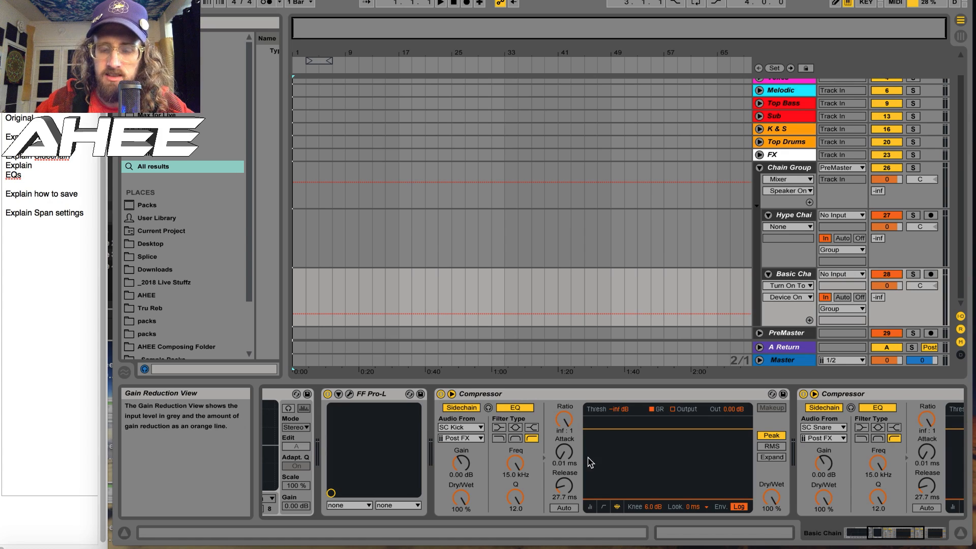
pyautogui.moveTo(878, 534)
pyautogui.mouseDown()
pyautogui.moveTo(898, 535)
pyautogui.moveTo(878, 537)
pyautogui.mouseUp()
# Select the Hype and Basic Chain tracks in turn, and check the output routing of the Top Drums, Melodic and Top Bass groups
pyautogui.click(800, 215)
pyautogui.click(802, 275)
pyautogui.click(760, 143)
pyautogui.click(759, 143)
pyautogui.click(759, 90)
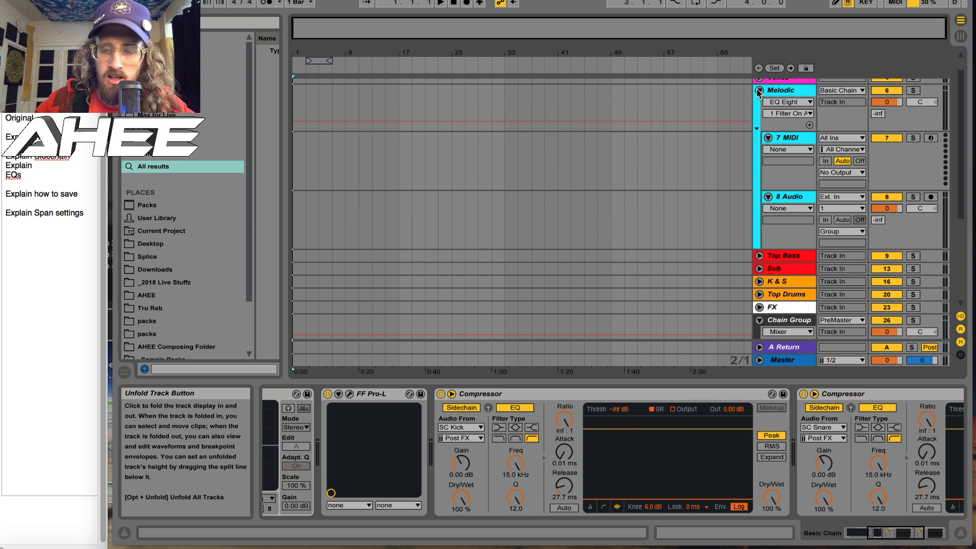
pyautogui.click(759, 90)
pyautogui.click(759, 104)
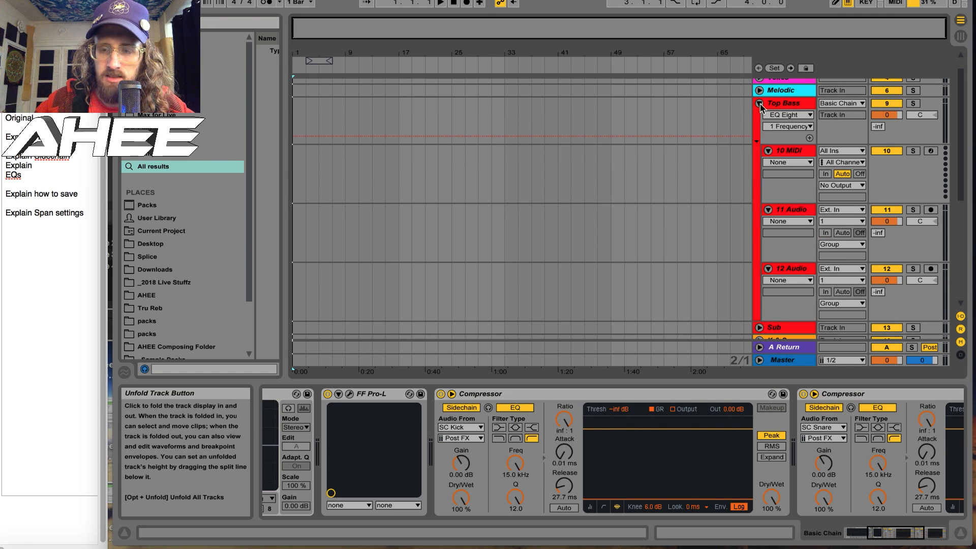
pyautogui.click(759, 103)
# Check the output routing of the FX, Top Drums, K & S and Voxes groups, and fold the Chain Group
pyautogui.click(759, 155)
pyautogui.click(781, 157)
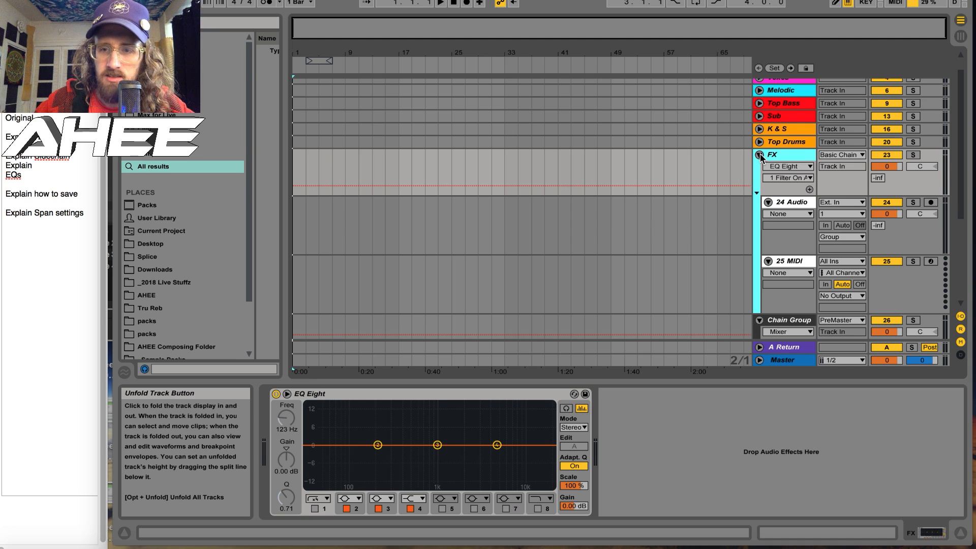
pyautogui.click(760, 155)
pyautogui.click(759, 160)
pyautogui.click(759, 161)
pyautogui.click(760, 149)
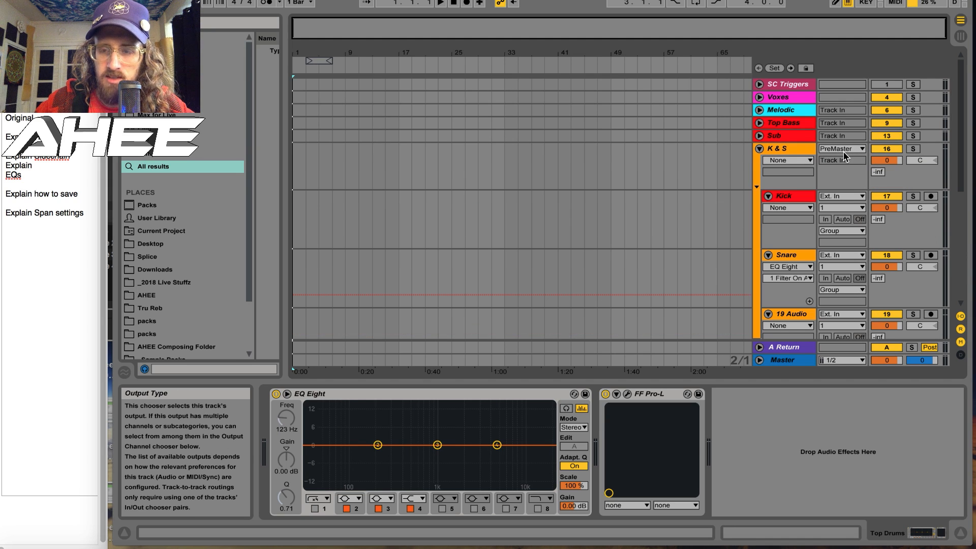
pyautogui.click(760, 149)
pyautogui.click(759, 97)
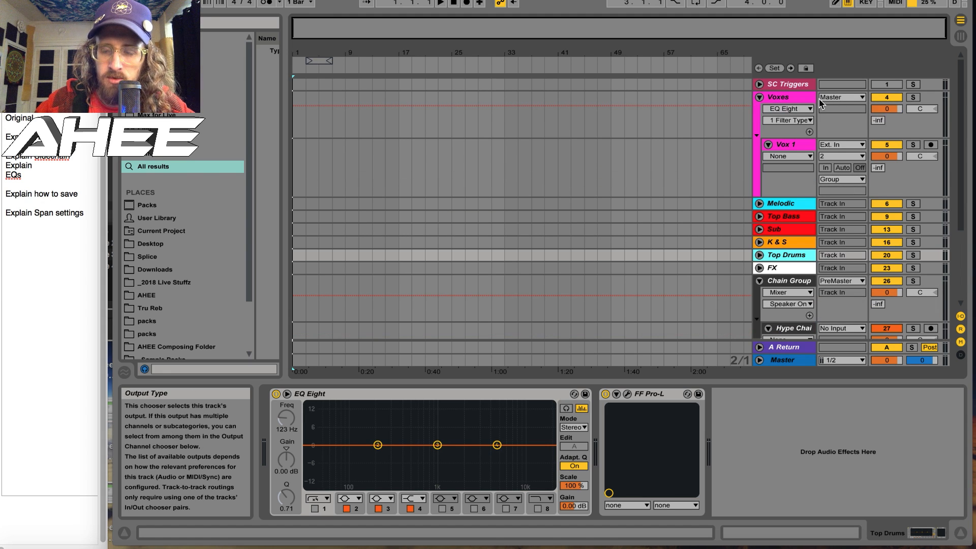
pyautogui.click(759, 97)
pyautogui.click(760, 187)
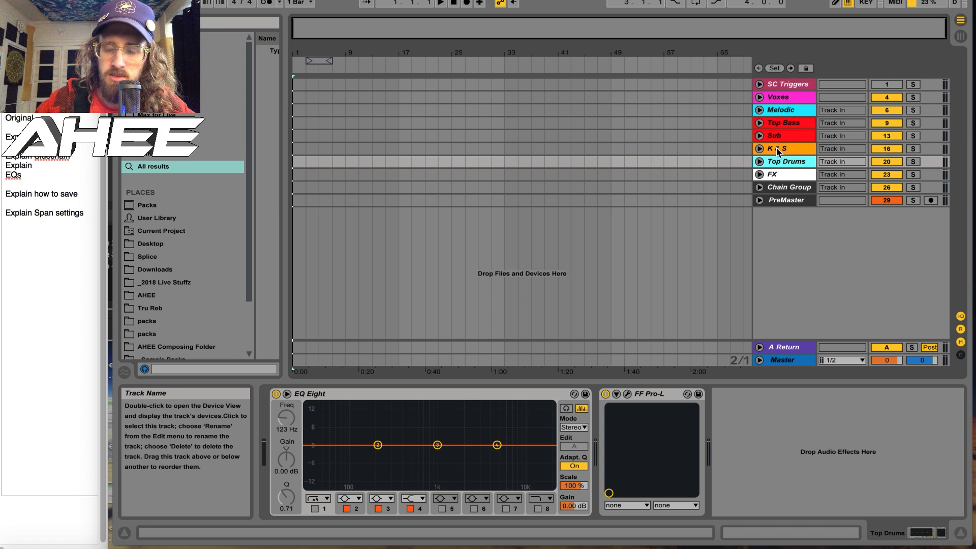
# View the devices on the Sub group and the Master track, and toggle the Master's zero-width Utility on and off
pyautogui.click(784, 136)
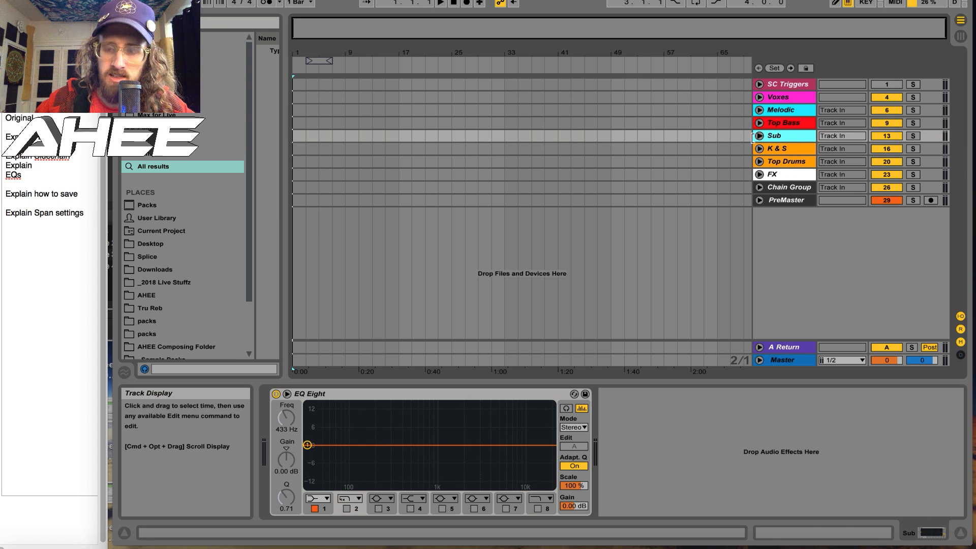
pyautogui.click(776, 361)
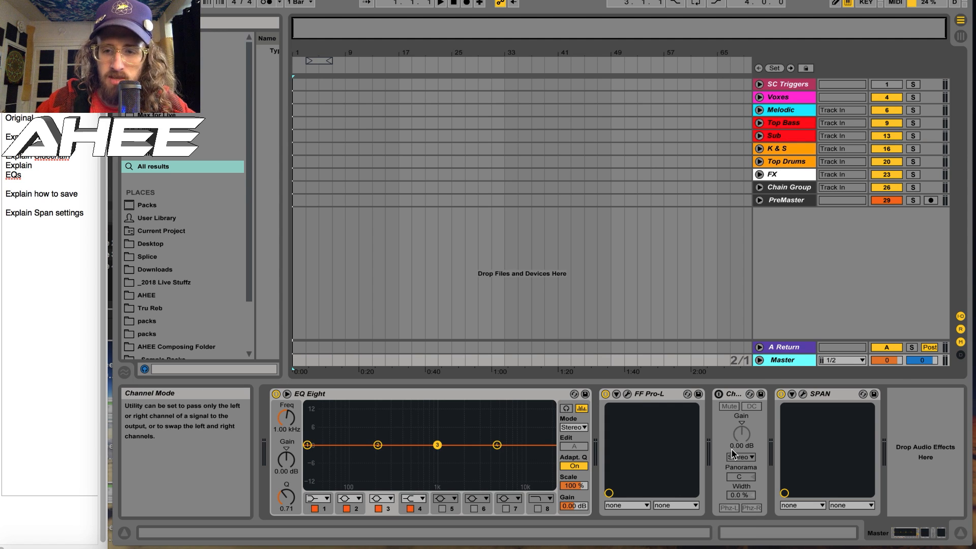
pyautogui.click(719, 397)
pyautogui.click(719, 397)
pyautogui.click(719, 397)
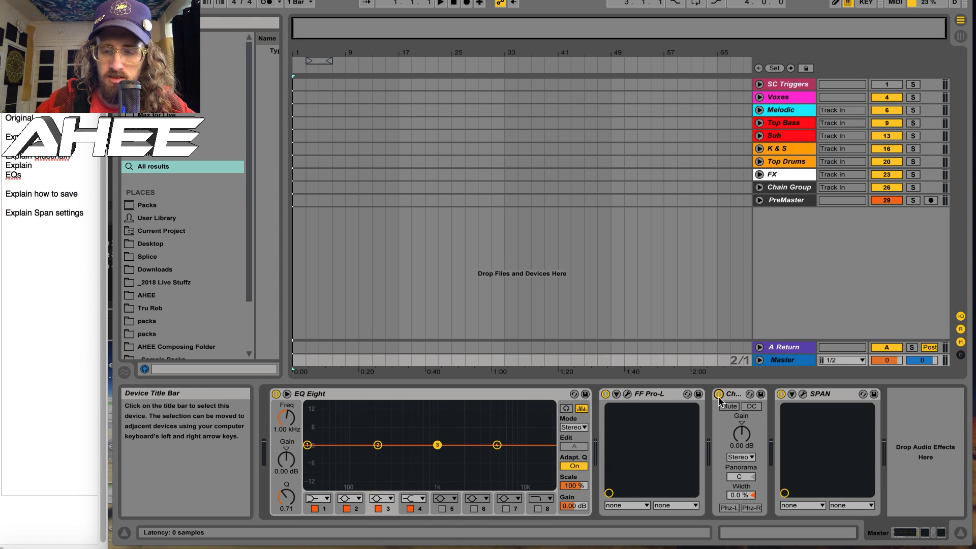
pyautogui.click(718, 397)
pyautogui.click(719, 395)
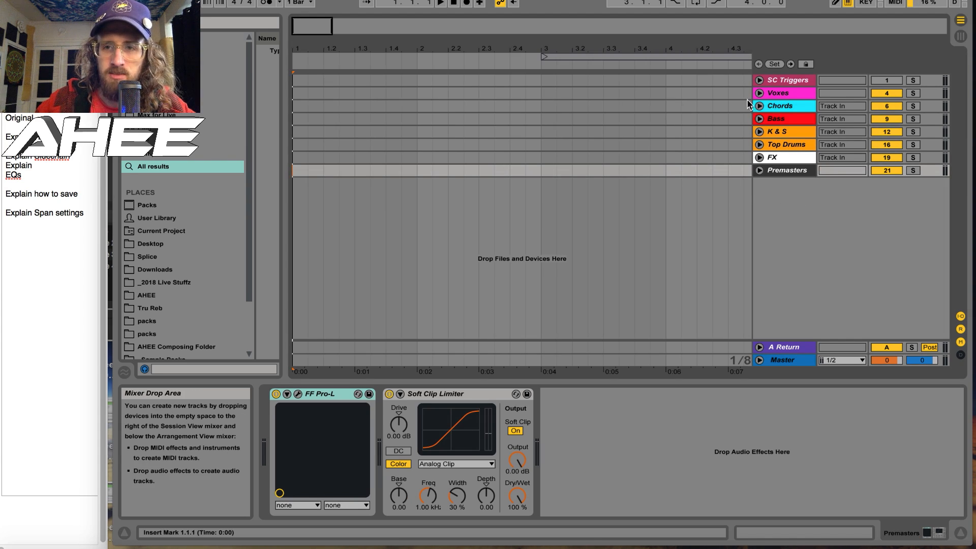
# Unfold the Premasters group and view the devices on Chain 1 and on the group itself
pyautogui.click(759, 171)
pyautogui.click(718, 215)
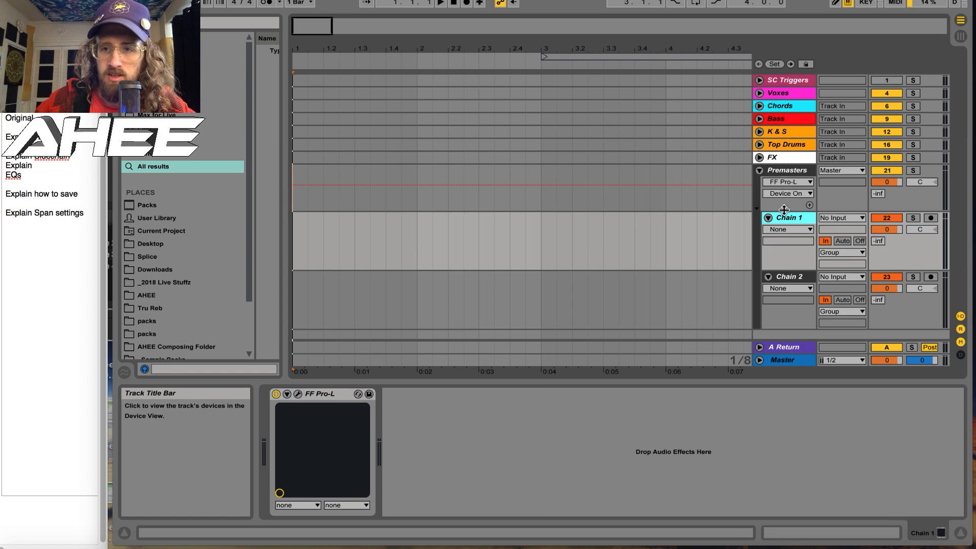
pyautogui.click(784, 172)
# Check which premaster chain the Bass, Top Drums, FX and Chords groups are routed to, folding each group again
pyautogui.click(759, 119)
pyautogui.click(759, 119)
pyautogui.click(759, 119)
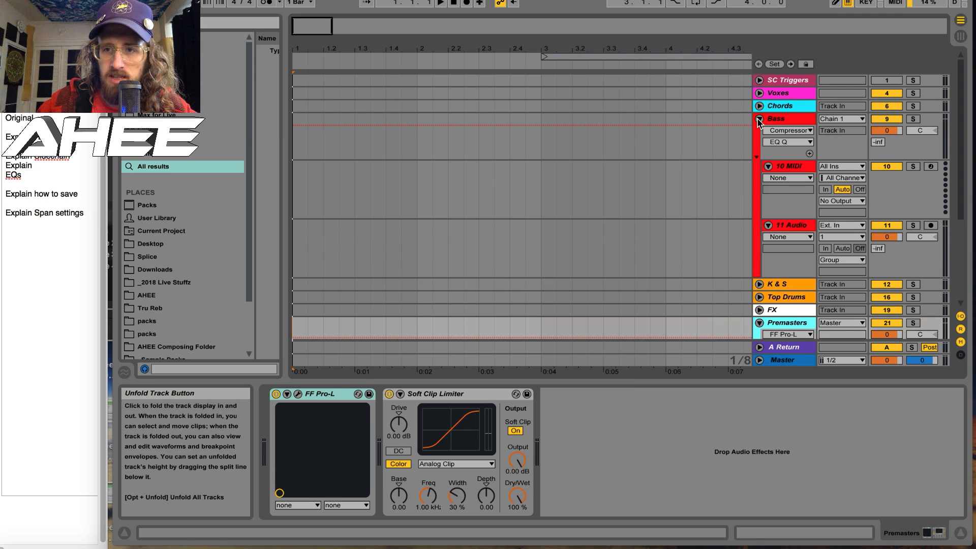
pyautogui.click(759, 120)
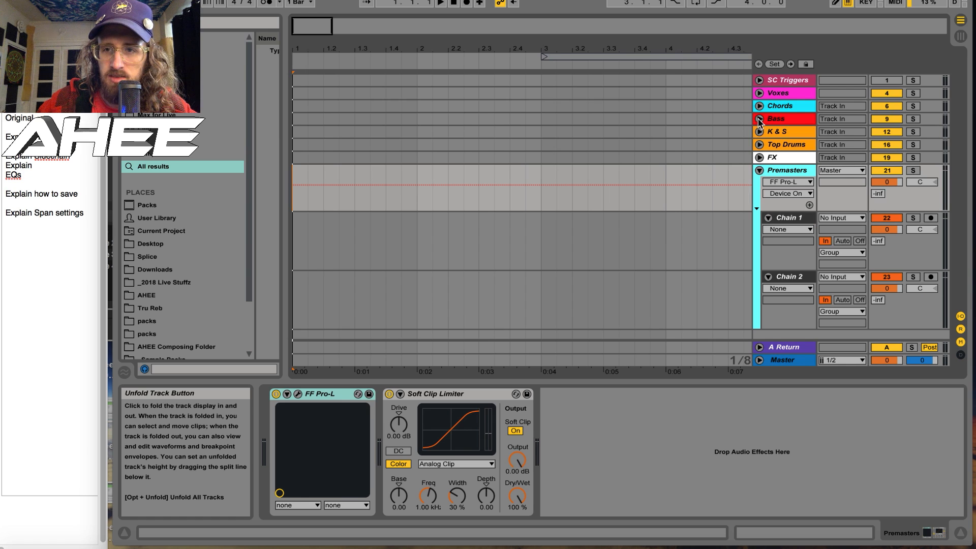
pyautogui.click(759, 145)
pyautogui.click(759, 145)
pyautogui.click(759, 157)
pyautogui.click(759, 157)
pyautogui.click(760, 106)
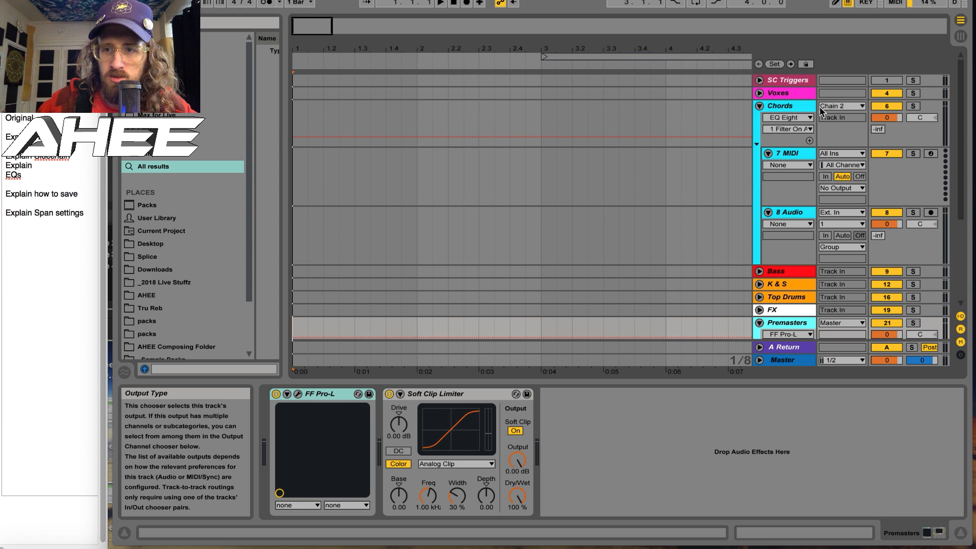
pyautogui.click(760, 105)
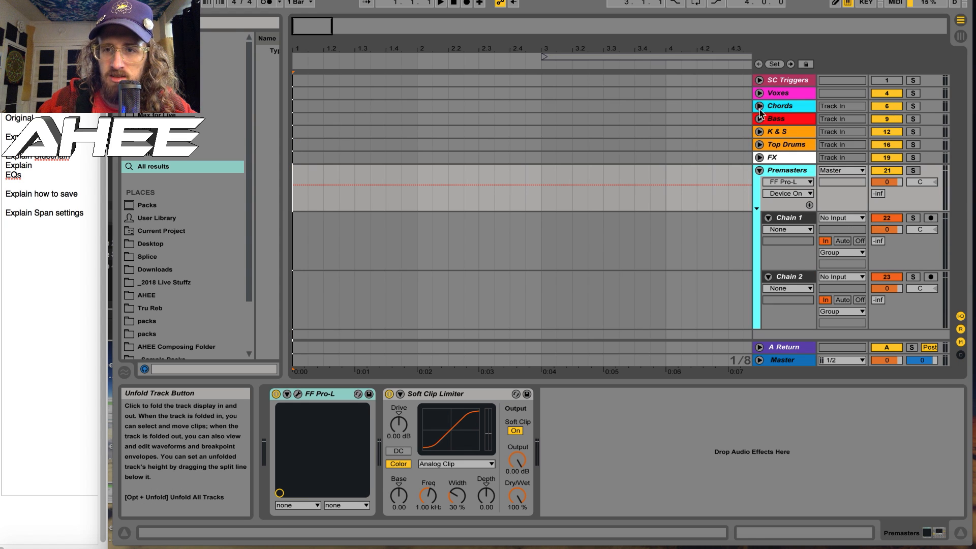
# View the devices on Chain 1 and Chain 2, check the Voxes group's output routing, and fold the Voxes and Premasters groups
pyautogui.click(790, 218)
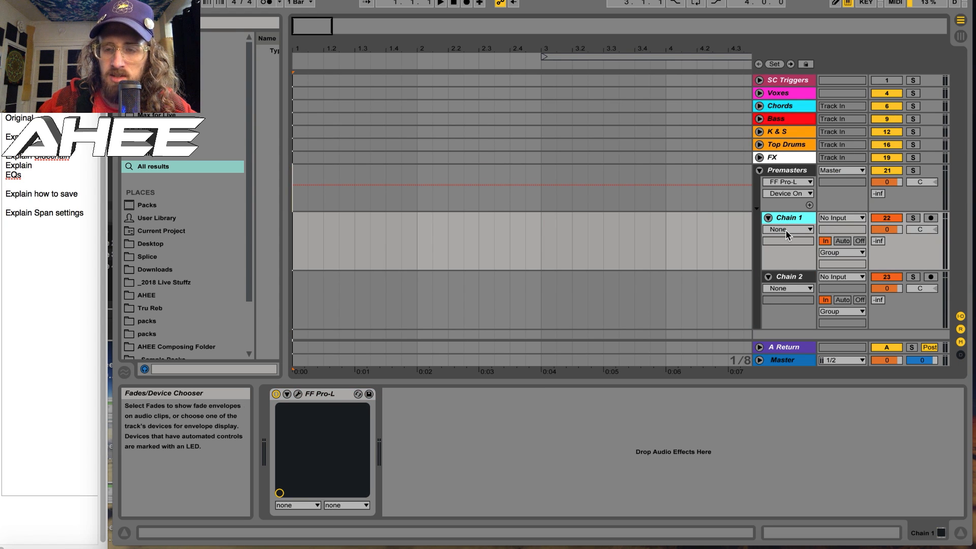
pyautogui.click(789, 278)
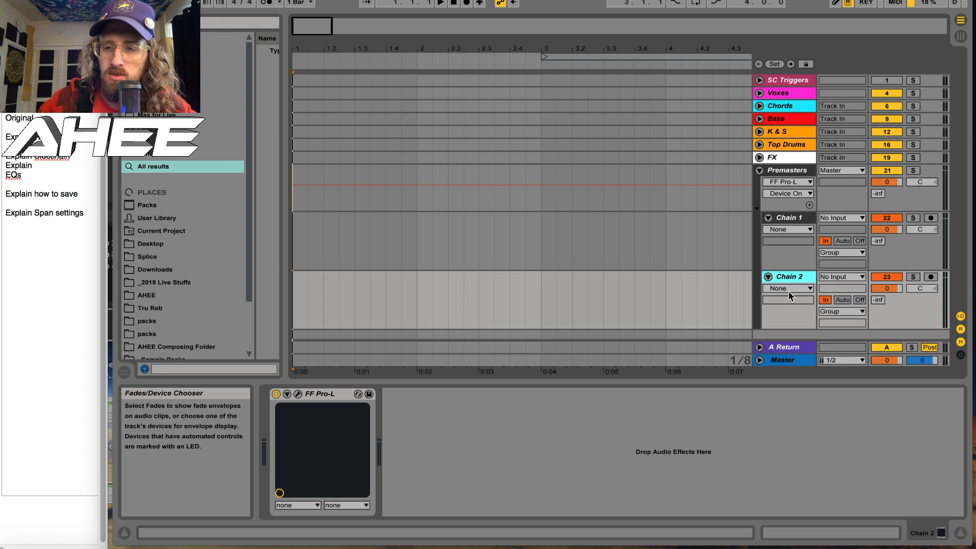
pyautogui.click(760, 93)
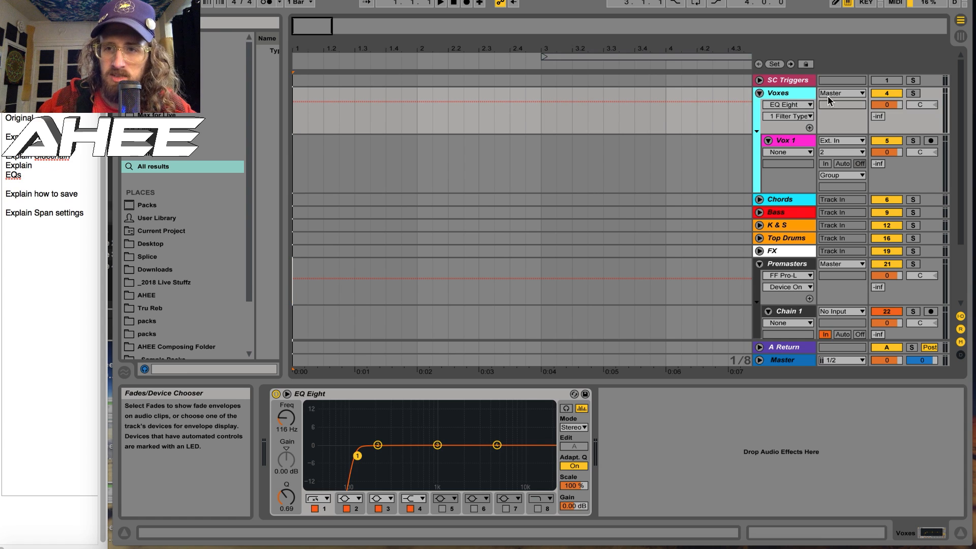
pyautogui.click(760, 94)
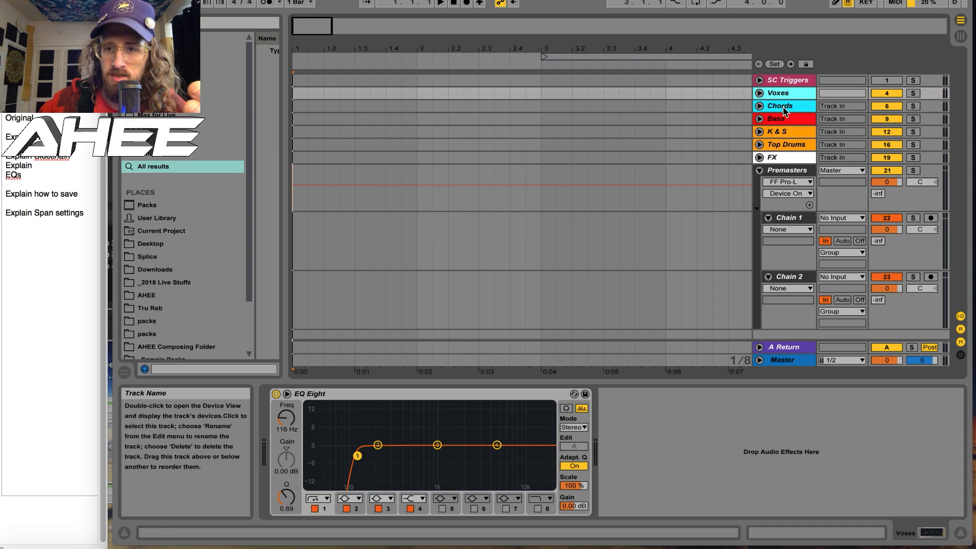
pyautogui.click(759, 171)
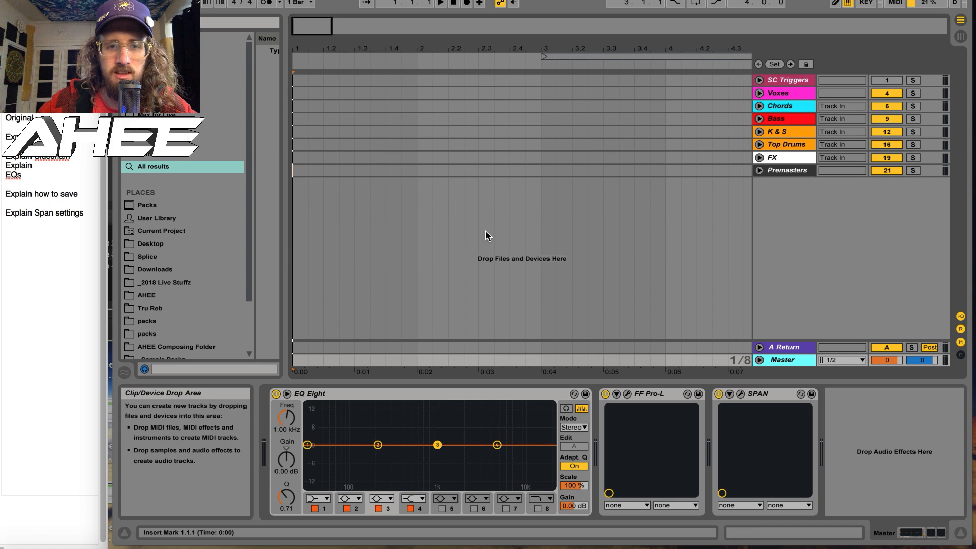